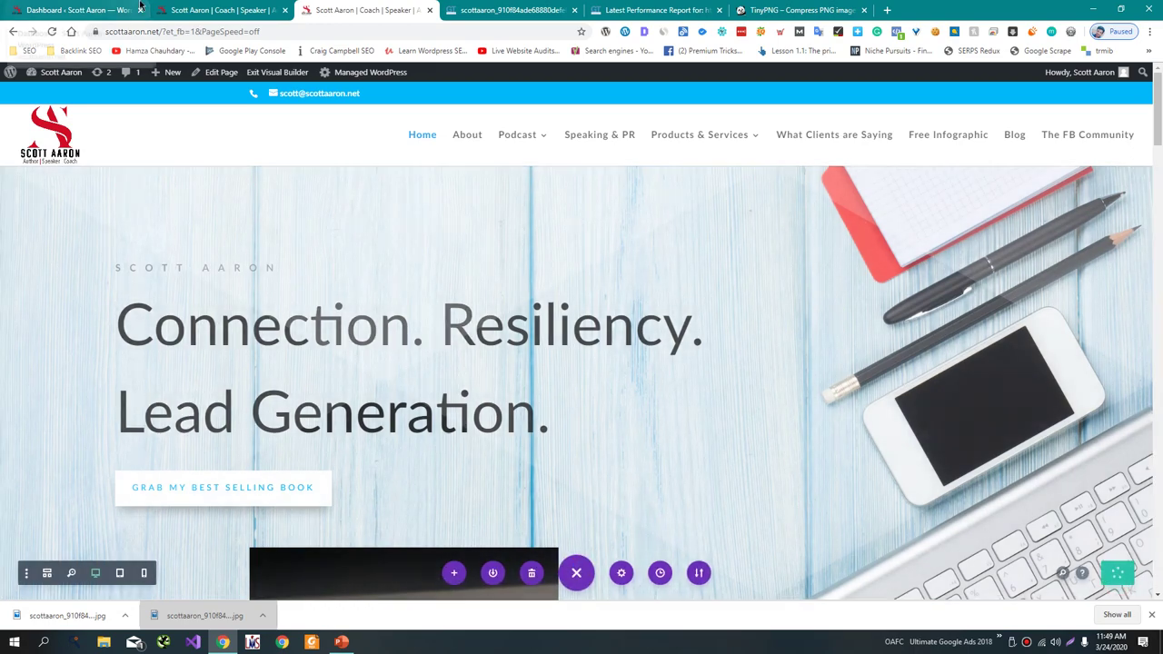
- Flush the website's cache through its Managed WordPress options
click(234, 8)
mouse_move(390, 73)
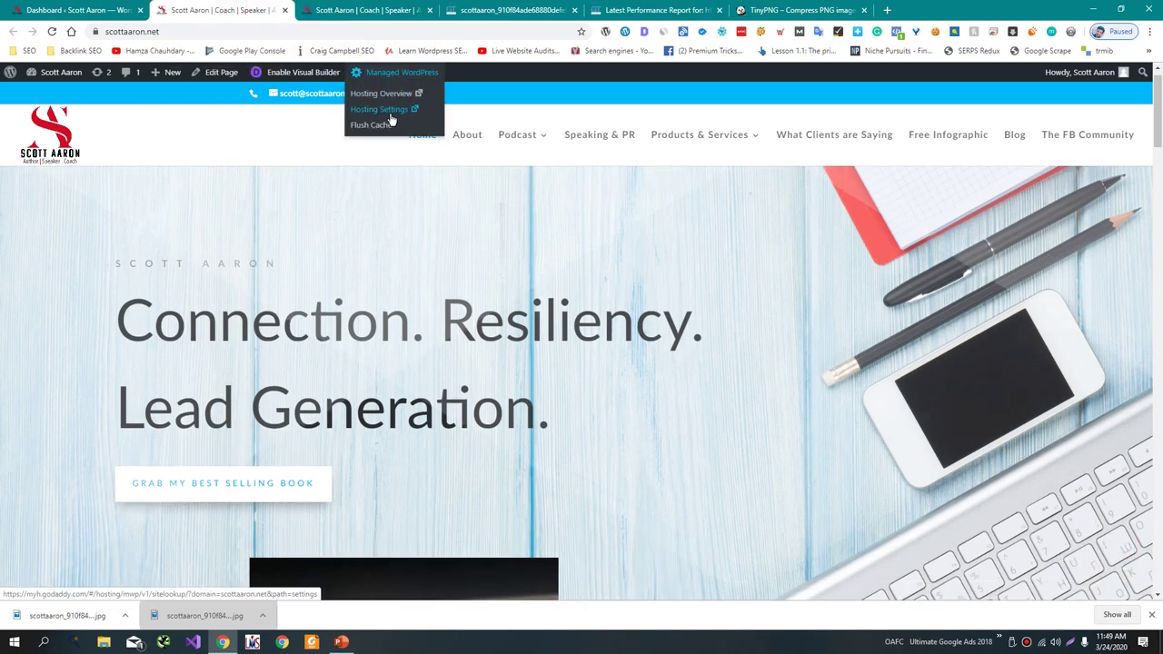
click(430, 127)
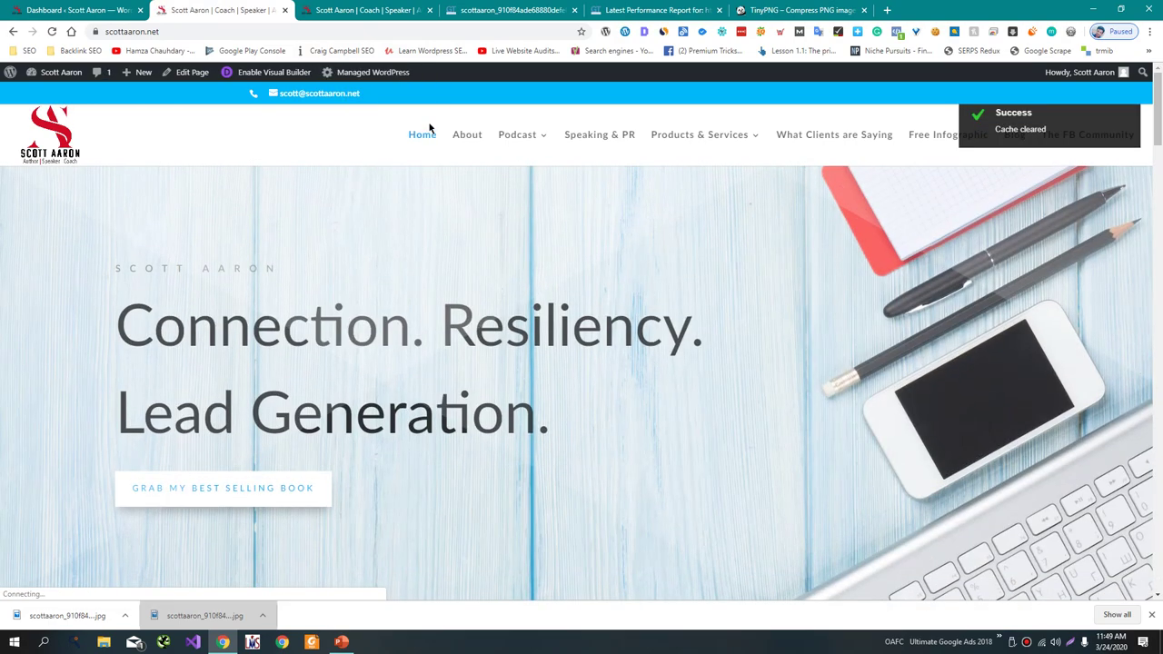
- Re-test the website in the GTmetrix performance report
click(618, 10)
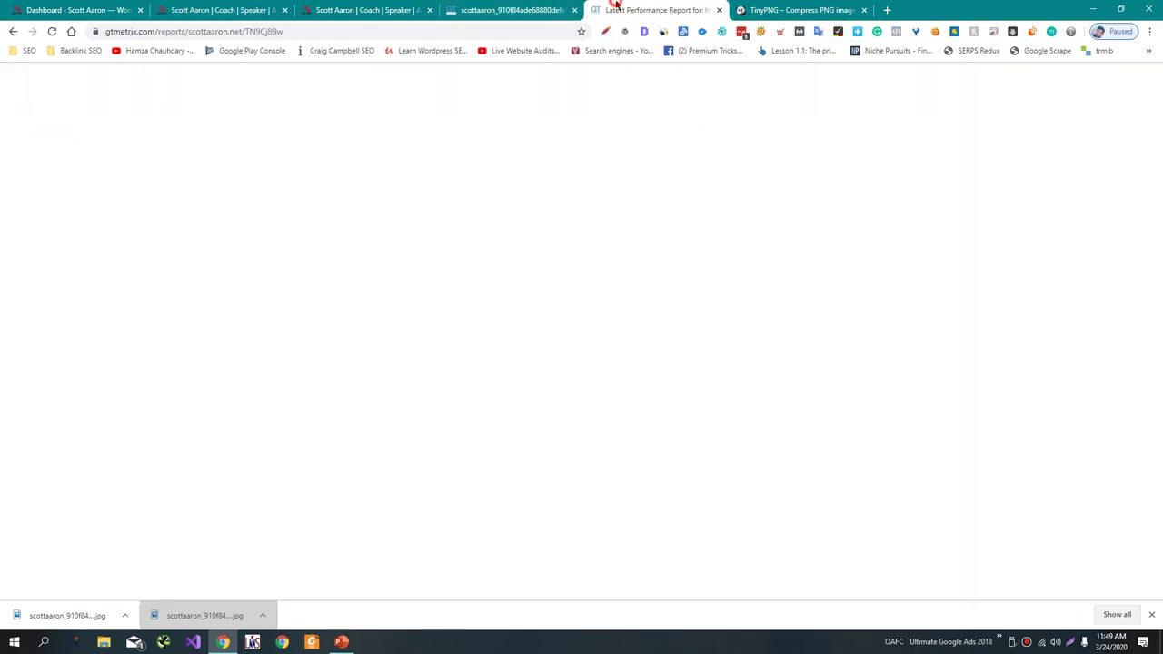
scroll(591, 250, up, 4)
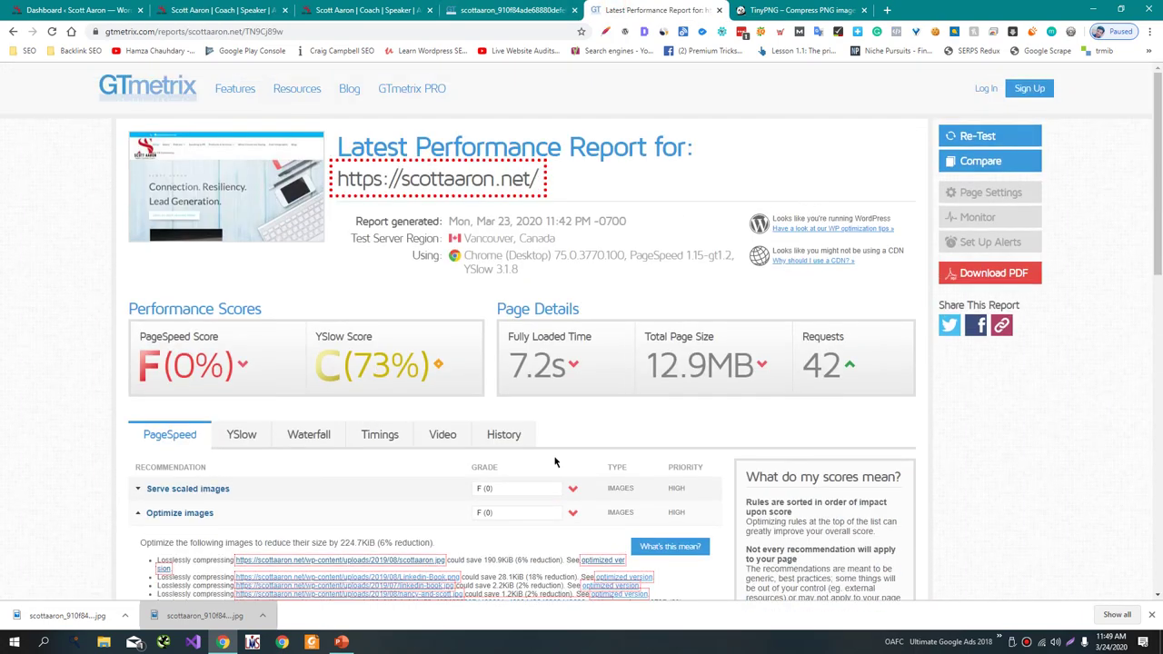
click(981, 142)
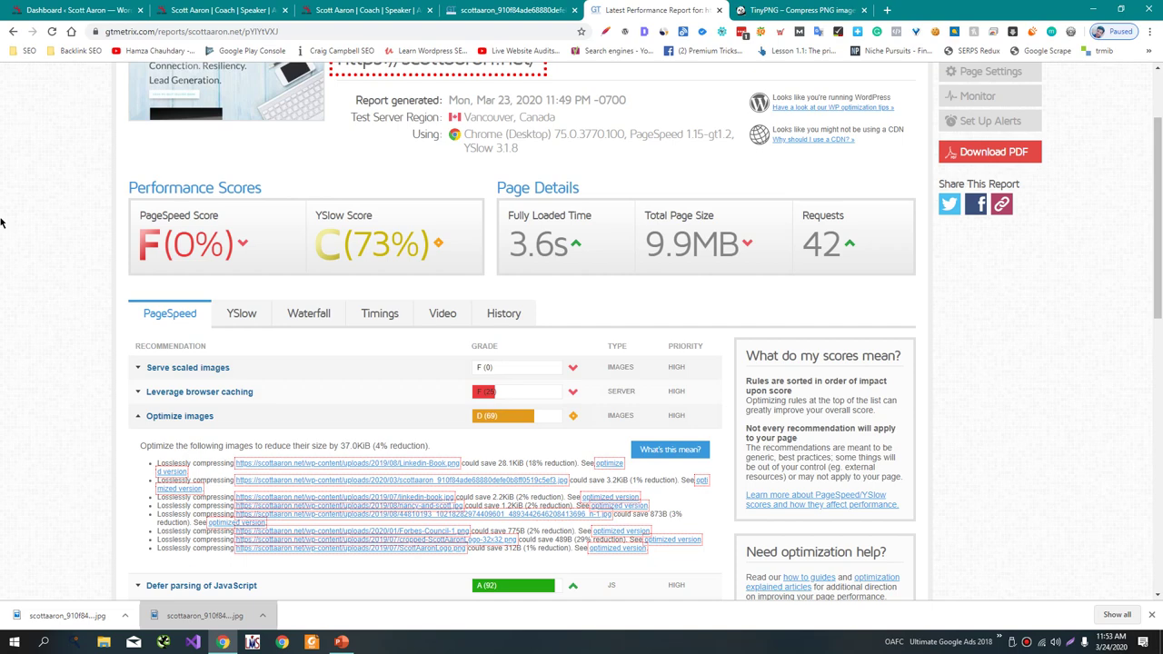
- Switch to PowerPoint to review the slide on three ways to optimize images, and return to the GTmetrix report
key(alt+Tab)
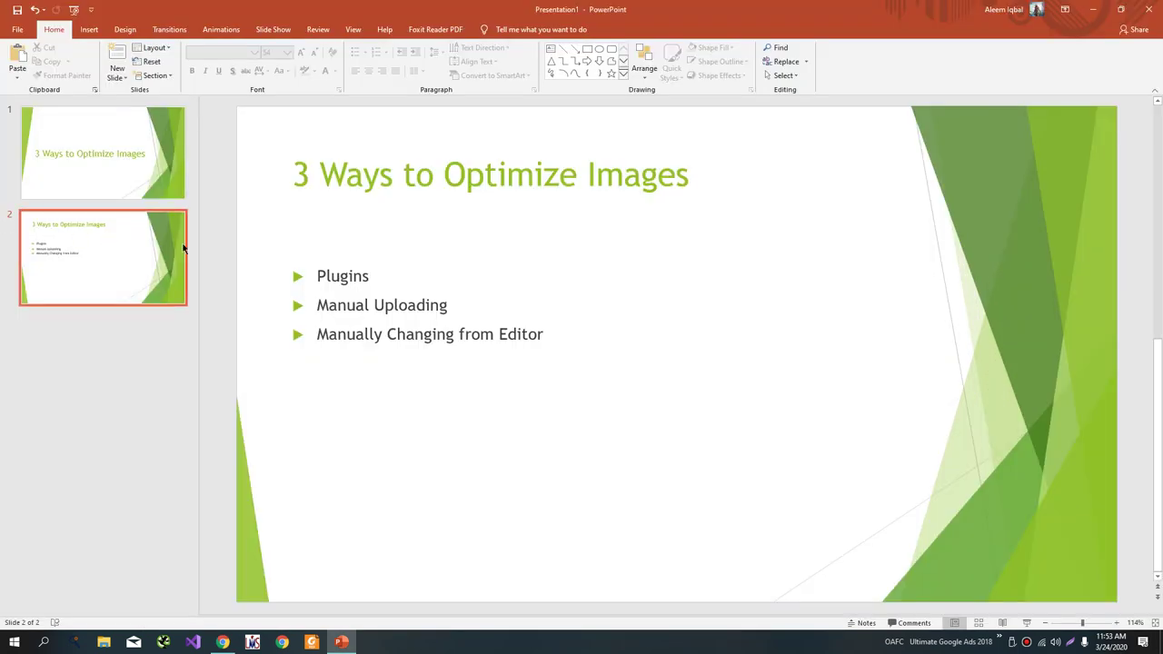
key(alt+Tab)
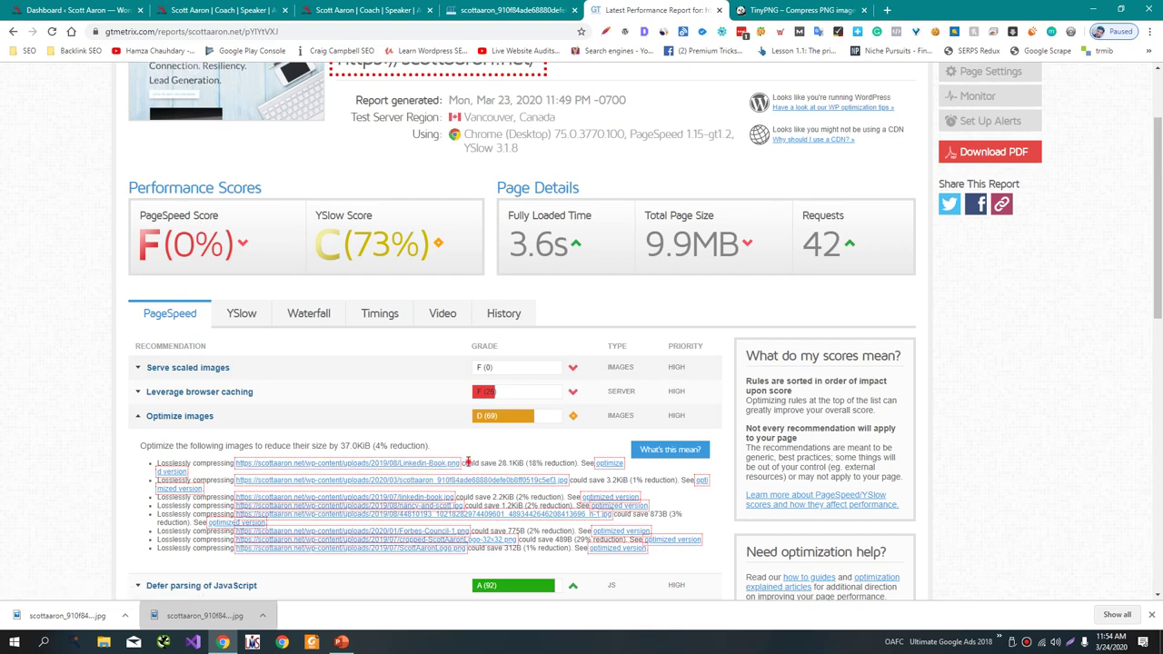
- Save the optimized version of the first image listed under Optimize images to Downloads under its original name, Linkedin-Book.png
drag(461, 463, 400, 463)
key(ctrl+c)
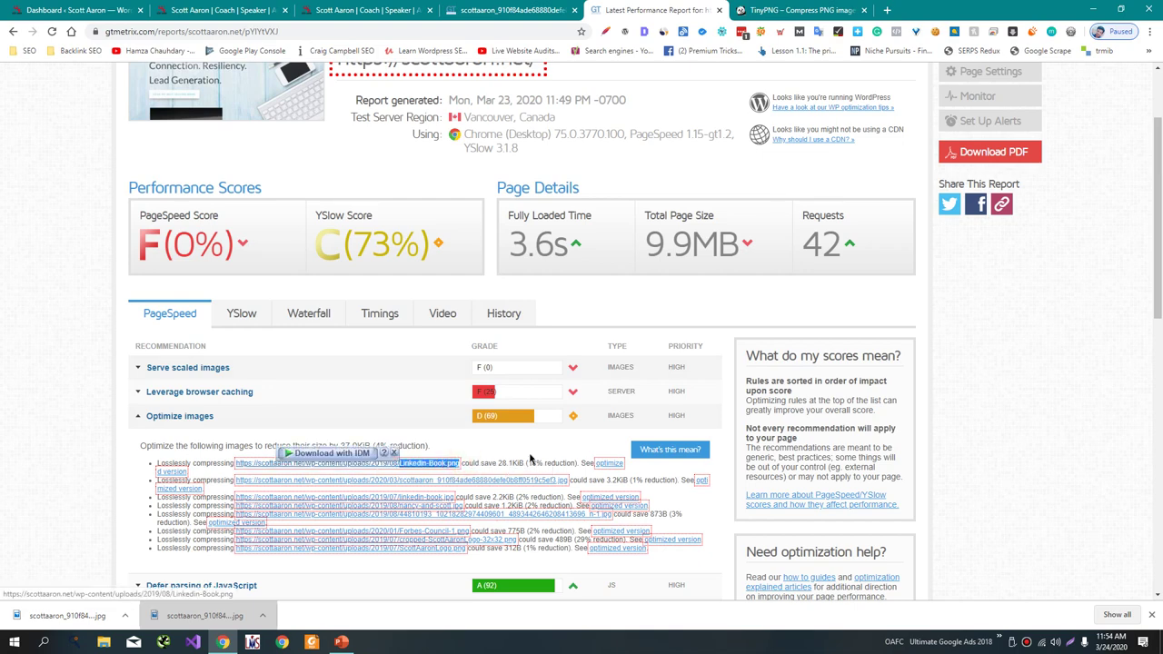
drag(608, 463, 790, 5)
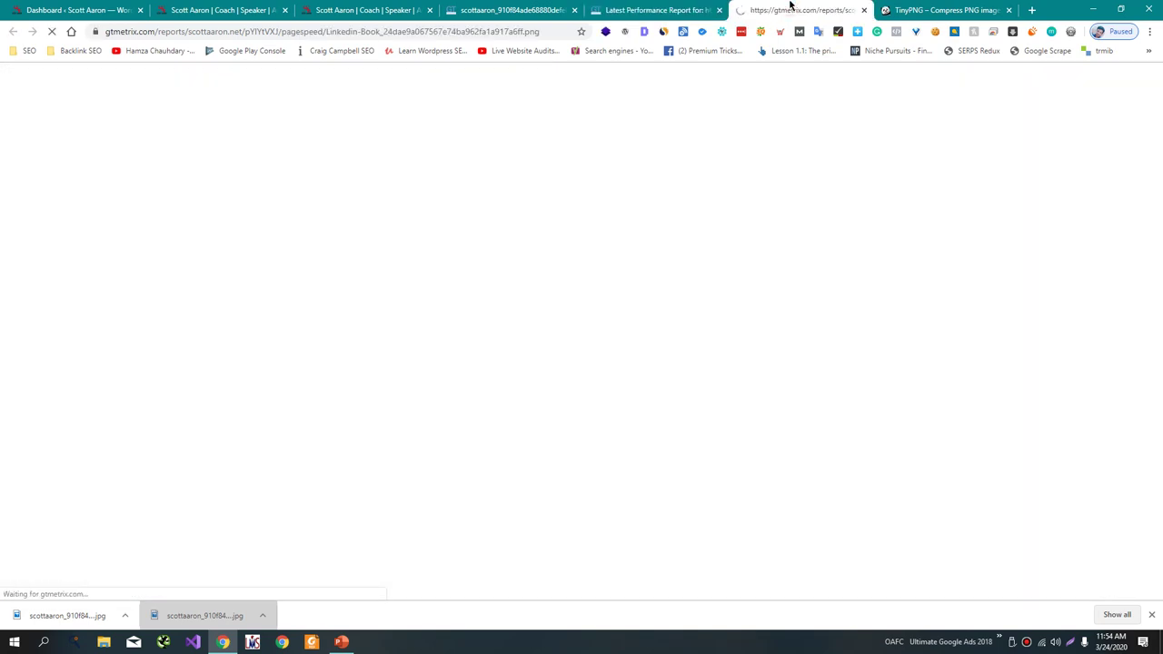
key(ctrl+s)
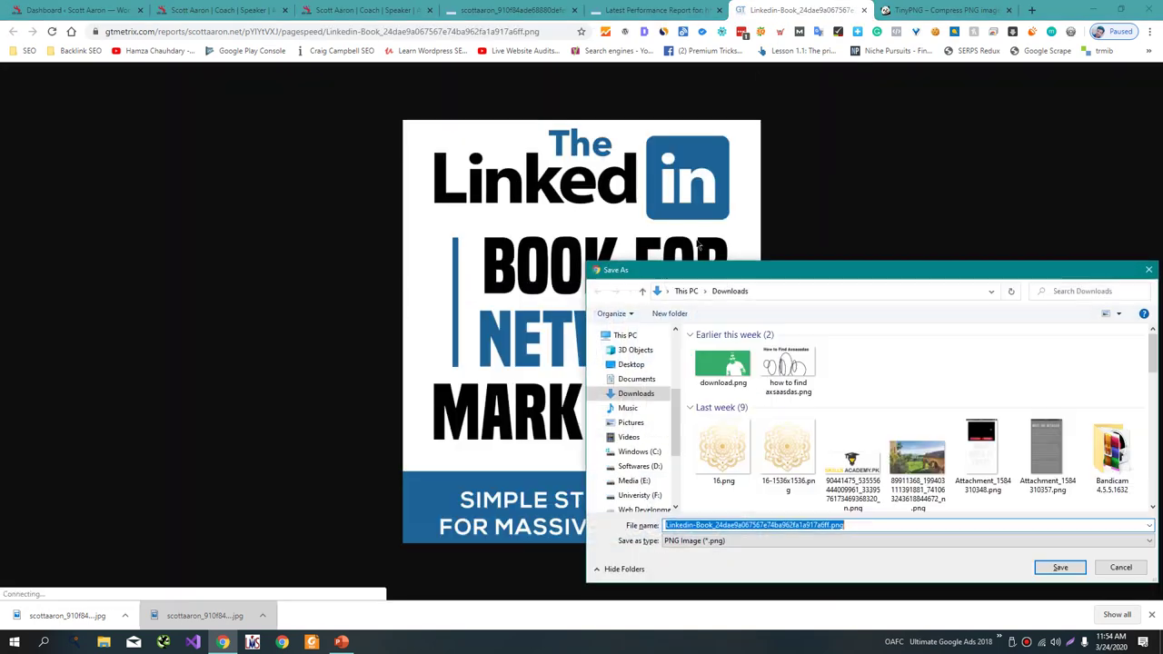
key(ctrl+v)
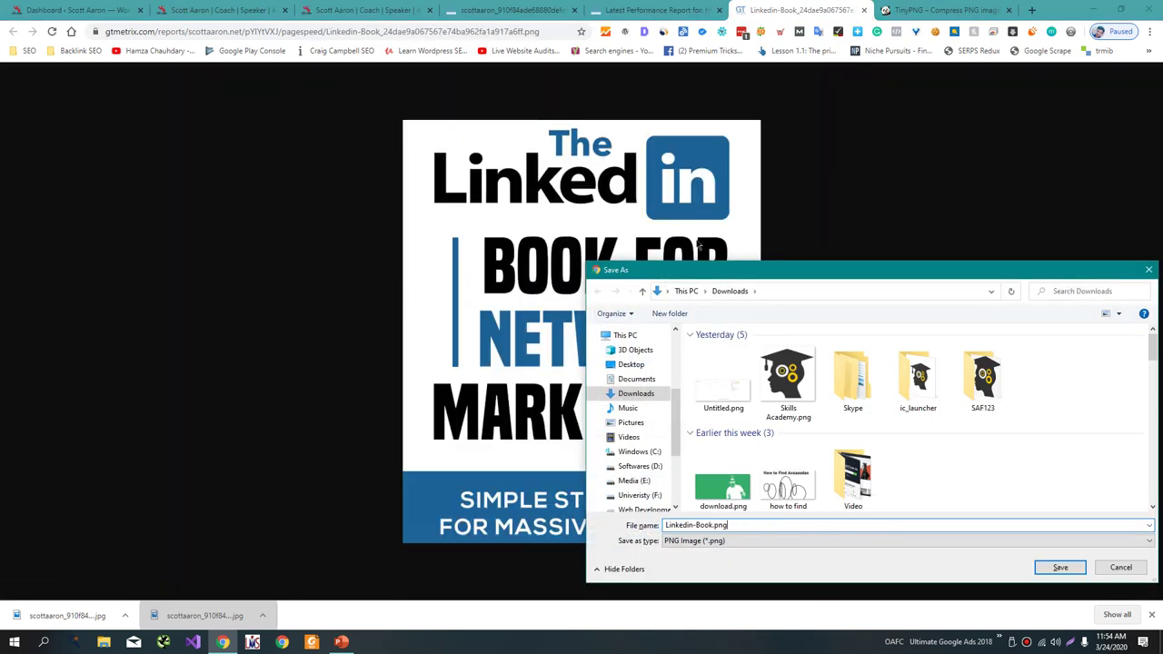
key(Return)
- Search the WordPress plugin directory for File Manager, and install and activate the File Manager plugin with 500,000+ installations
click(641, 10)
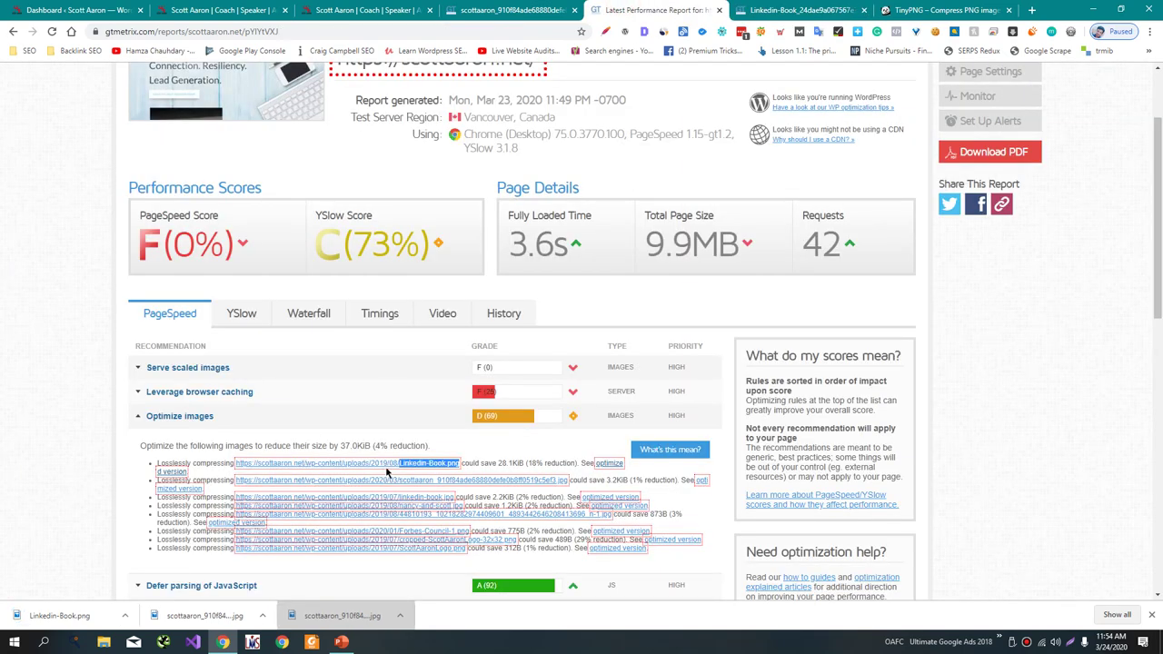
click(118, 10)
mouse_move(80, 307)
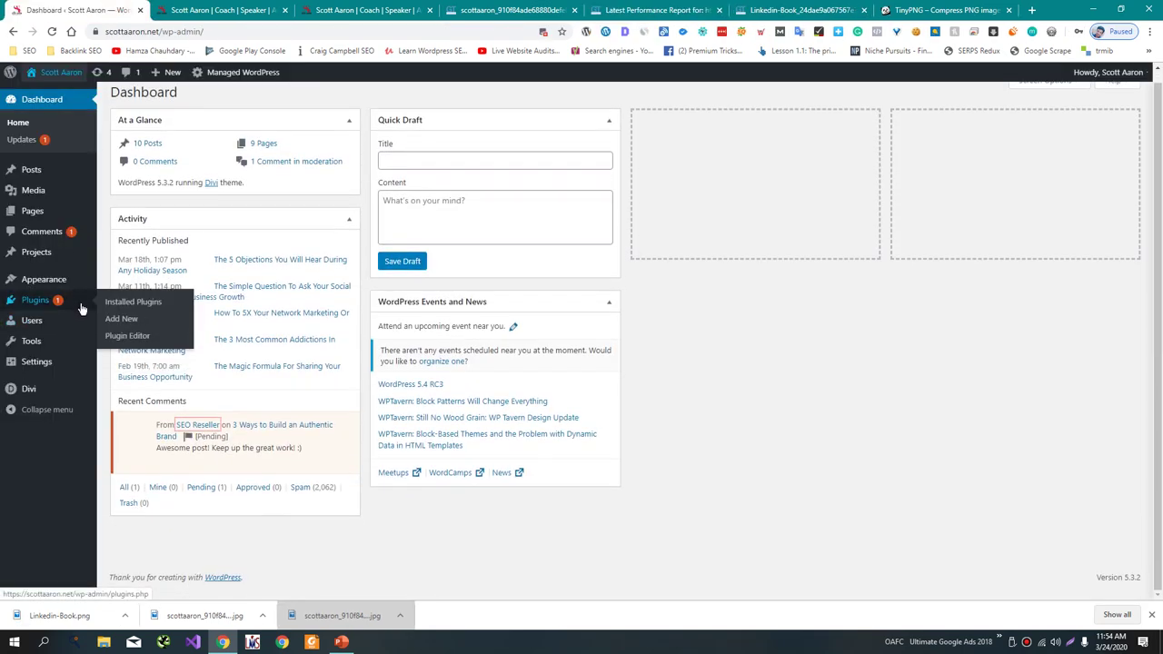
click(152, 325)
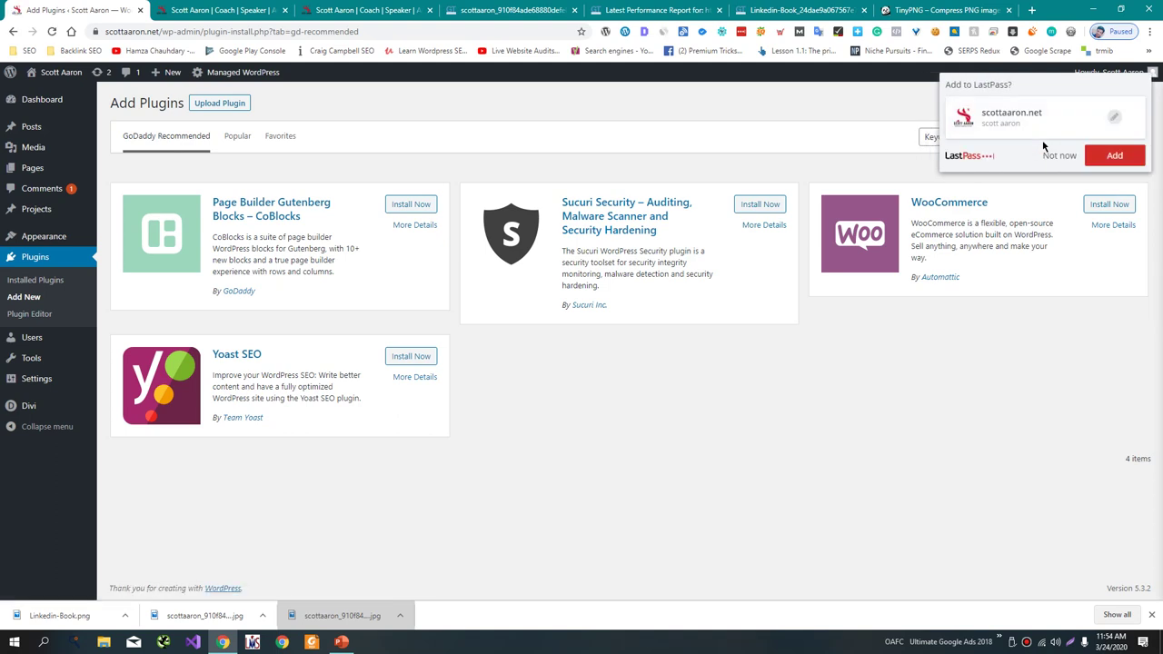
click(1054, 158)
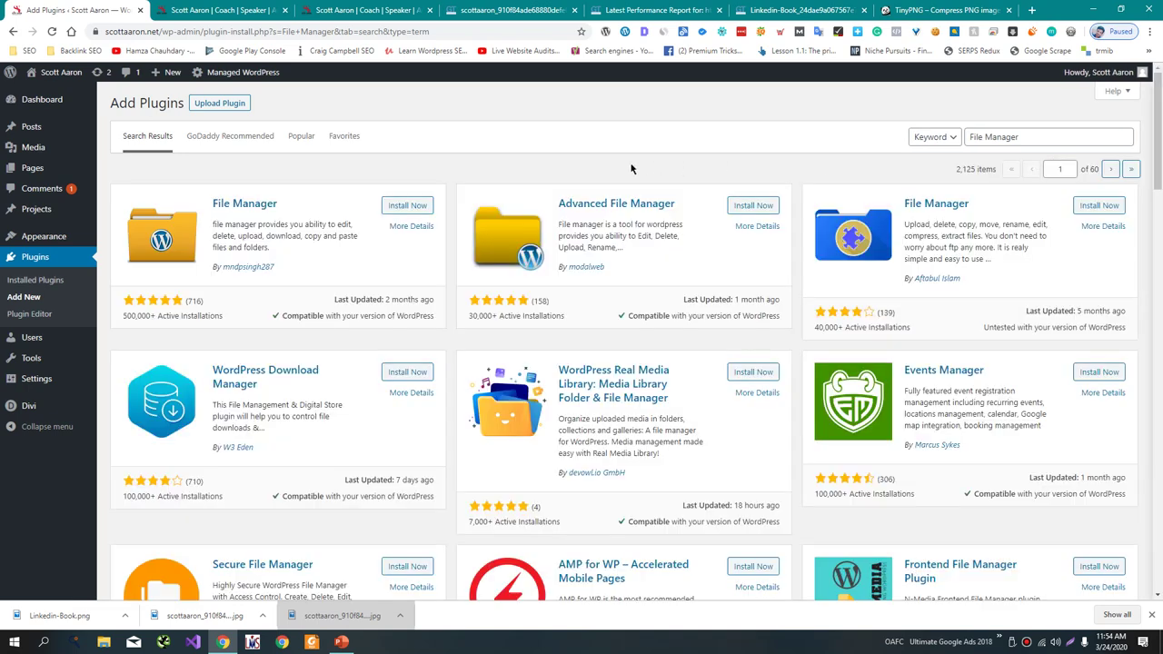
click(408, 205)
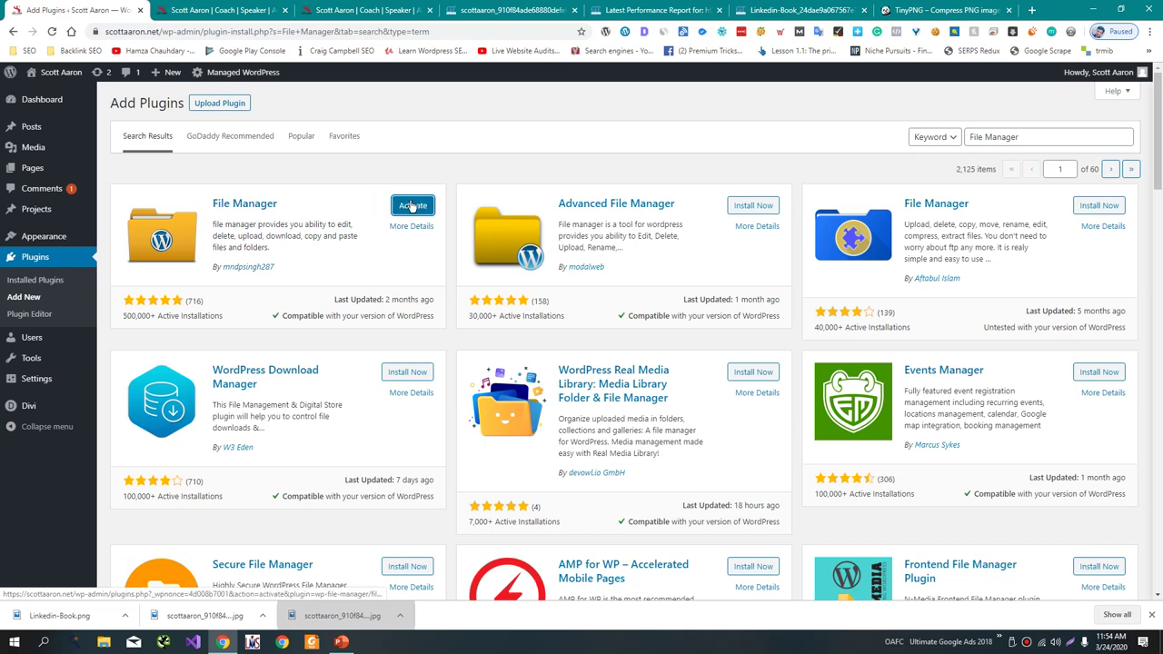
click(414, 206)
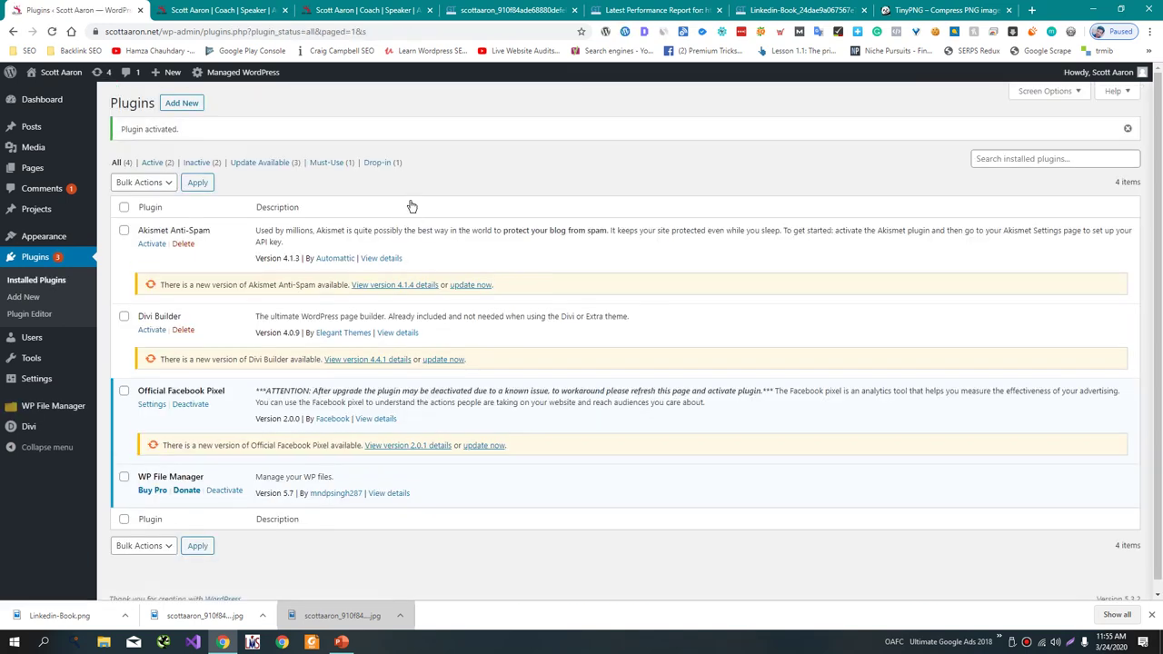
- Upload the saved Linkedin-Book.png into wp-content/uploads/2019/08 with WP File Manager, backing up and replacing the existing file
click(53, 405)
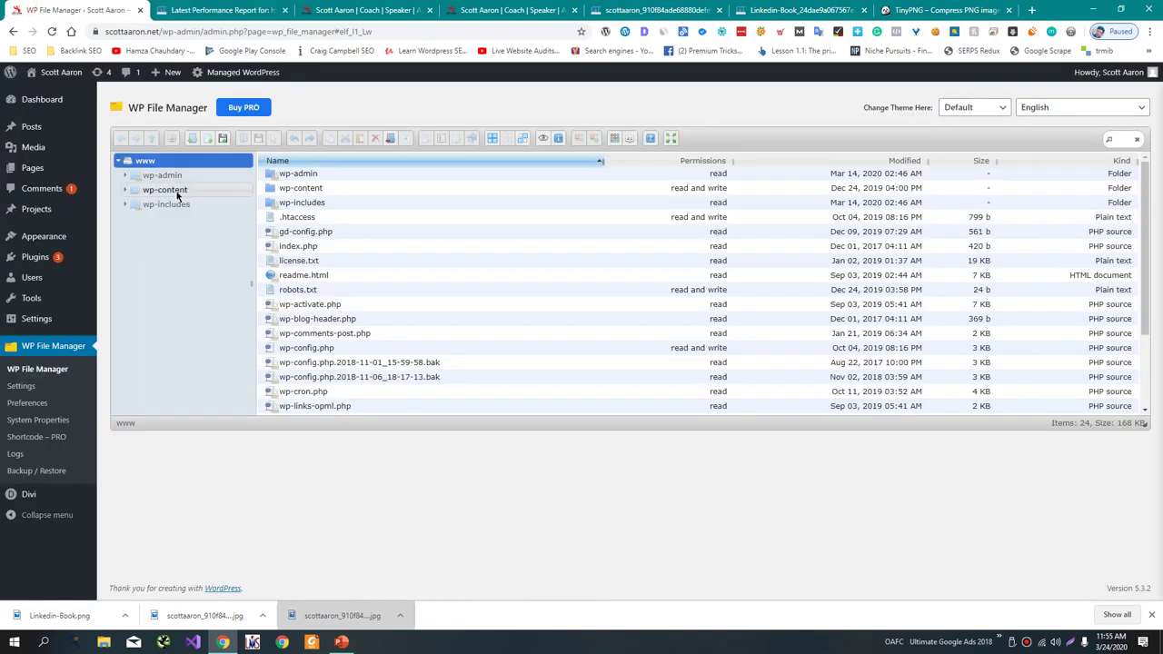
click(164, 190)
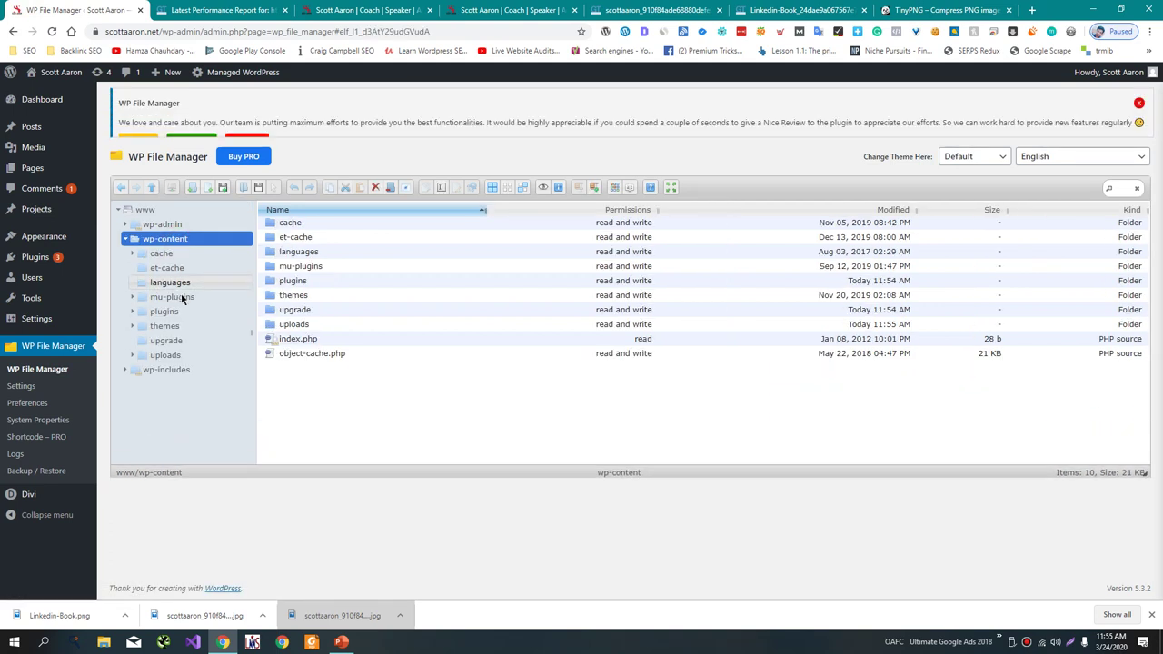
click(157, 386)
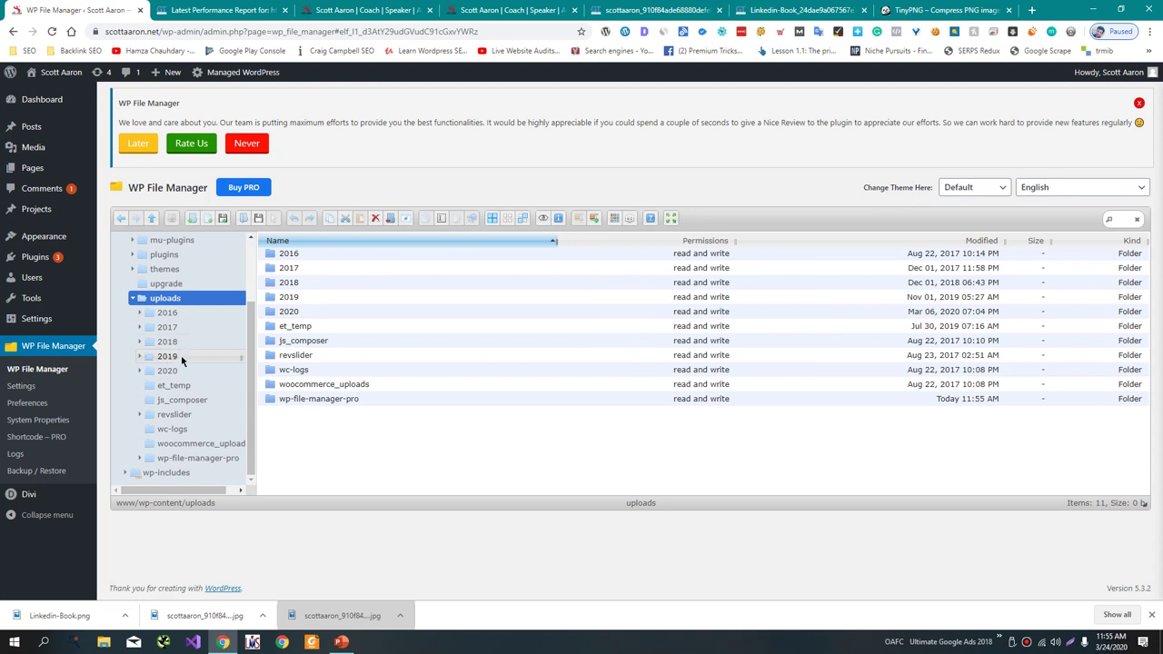
click(168, 356)
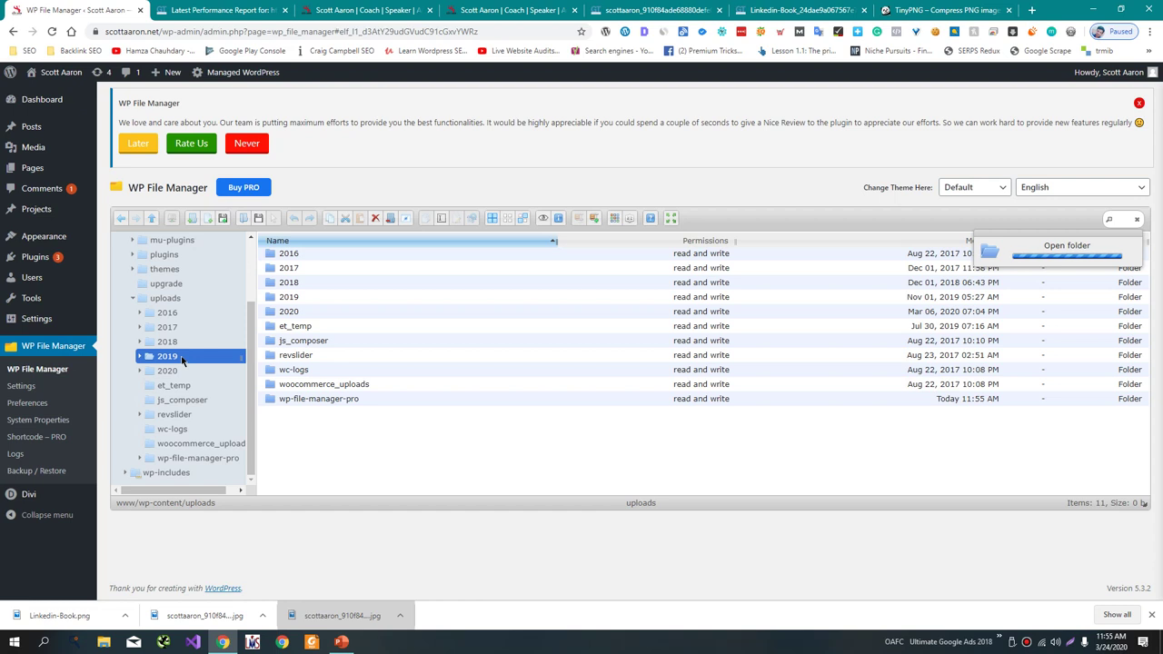
scroll(181, 359, down, 2)
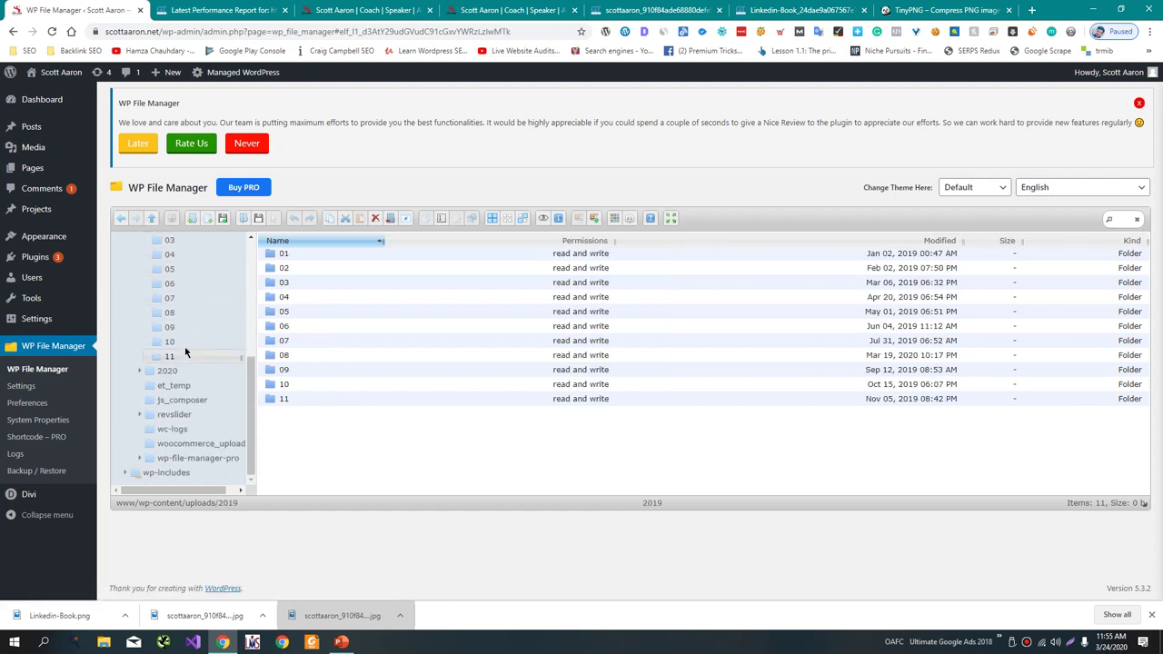
drag(14, 615, 218, 316)
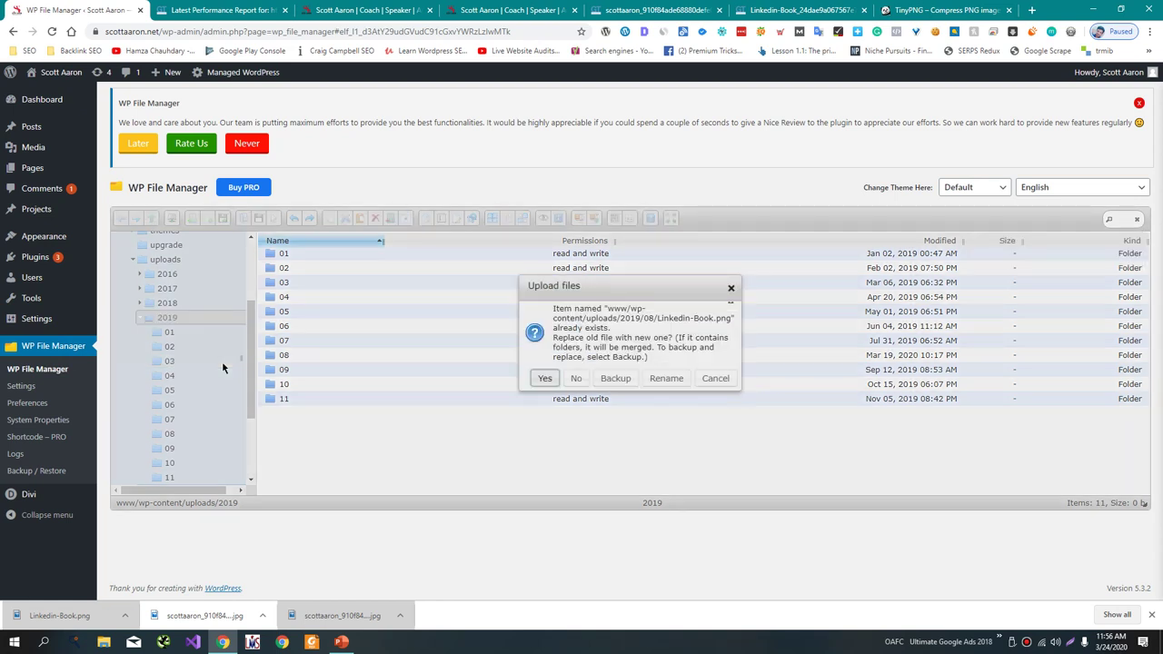
click(615, 378)
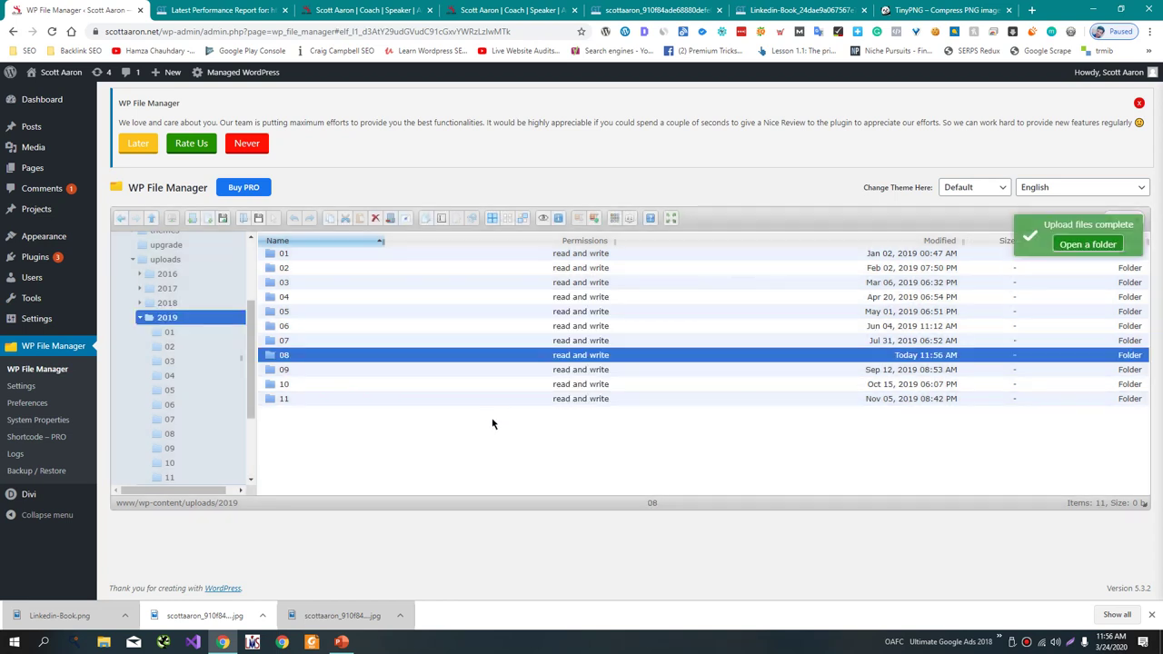
- Open the WordPress dashboard in a separate browser tab and flush the site's cache
right_click(68, 105)
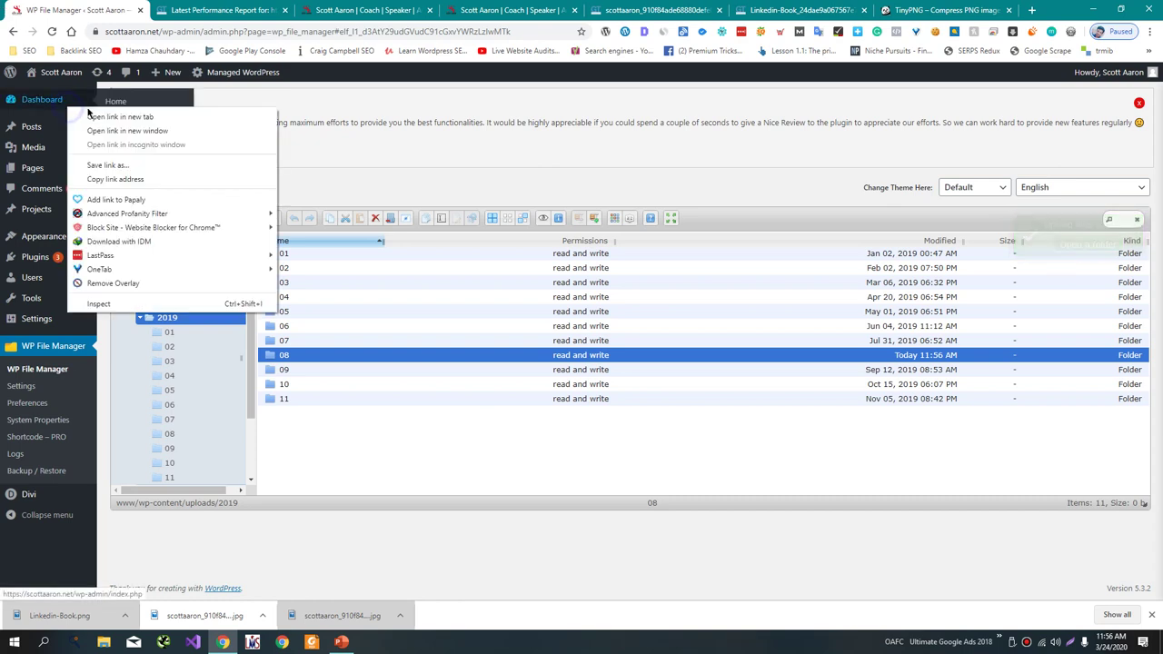
click(91, 123)
click(196, 10)
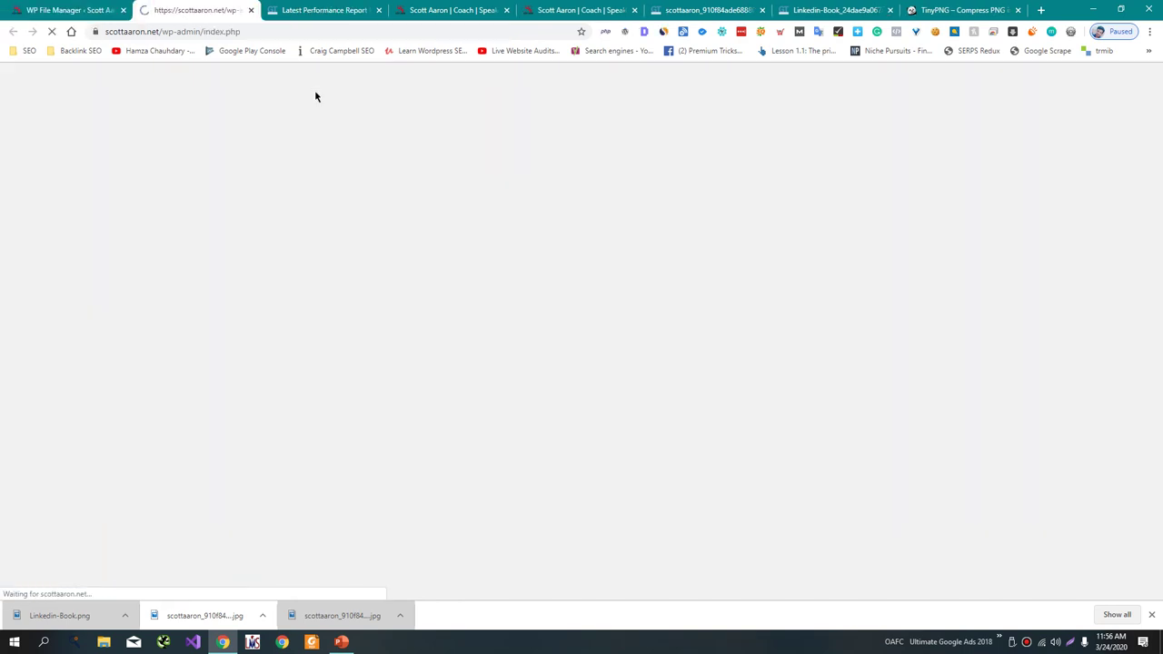
mouse_move(243, 72)
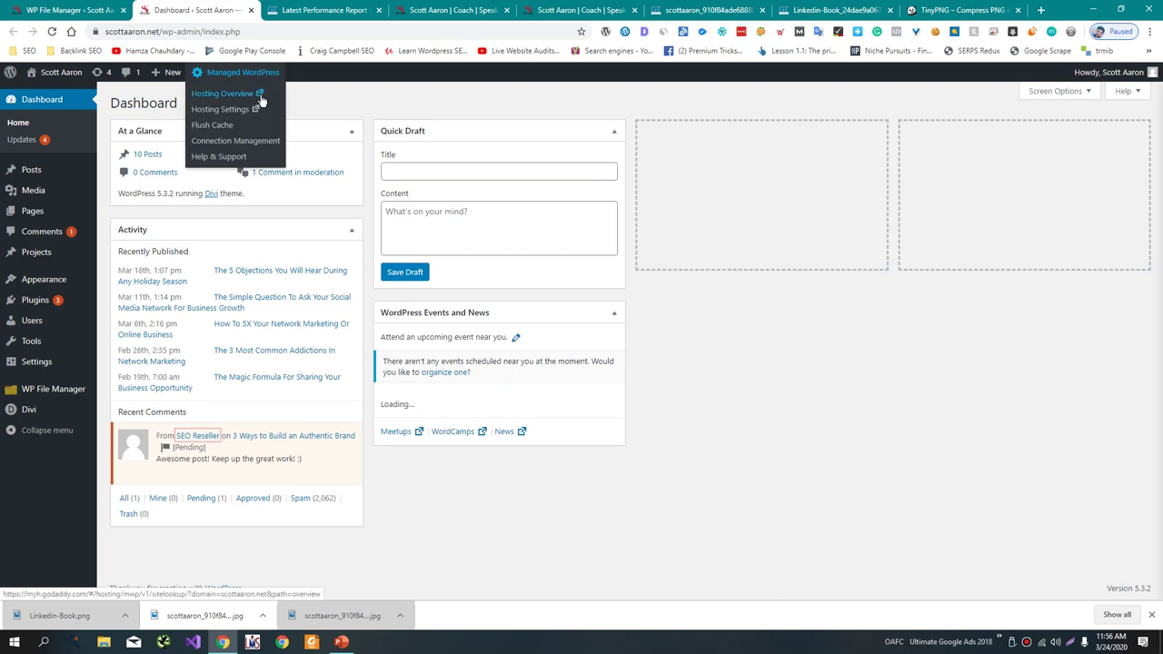
click(256, 131)
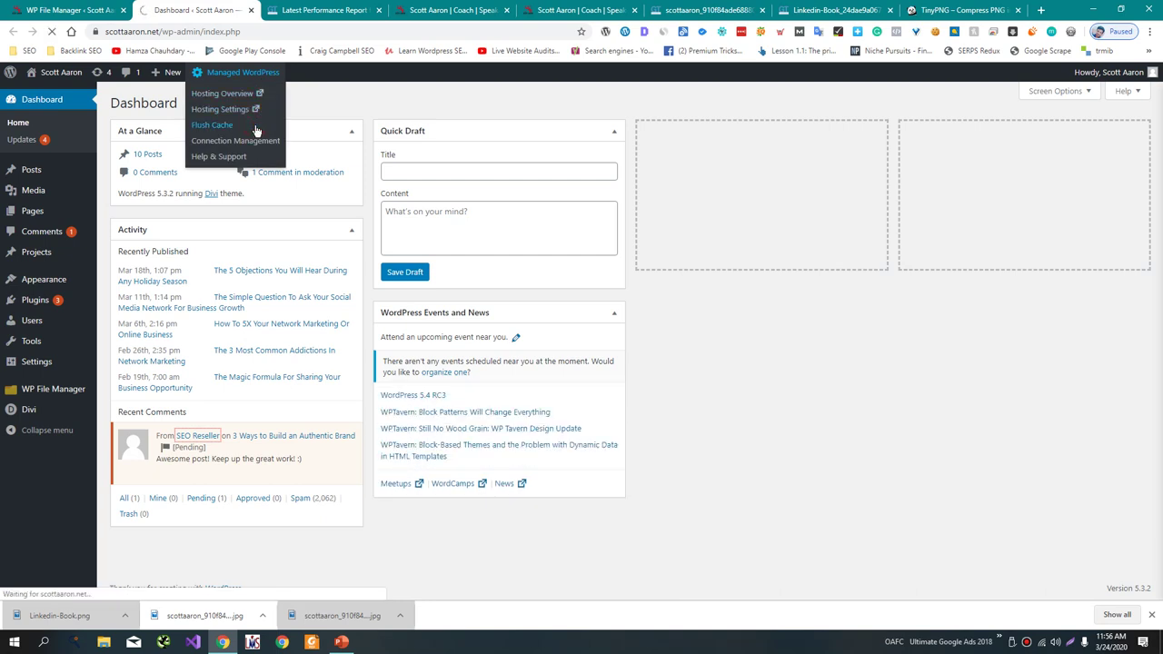
- Return to the GTmetrix report and re-test the website with the replaced image
click(336, 8)
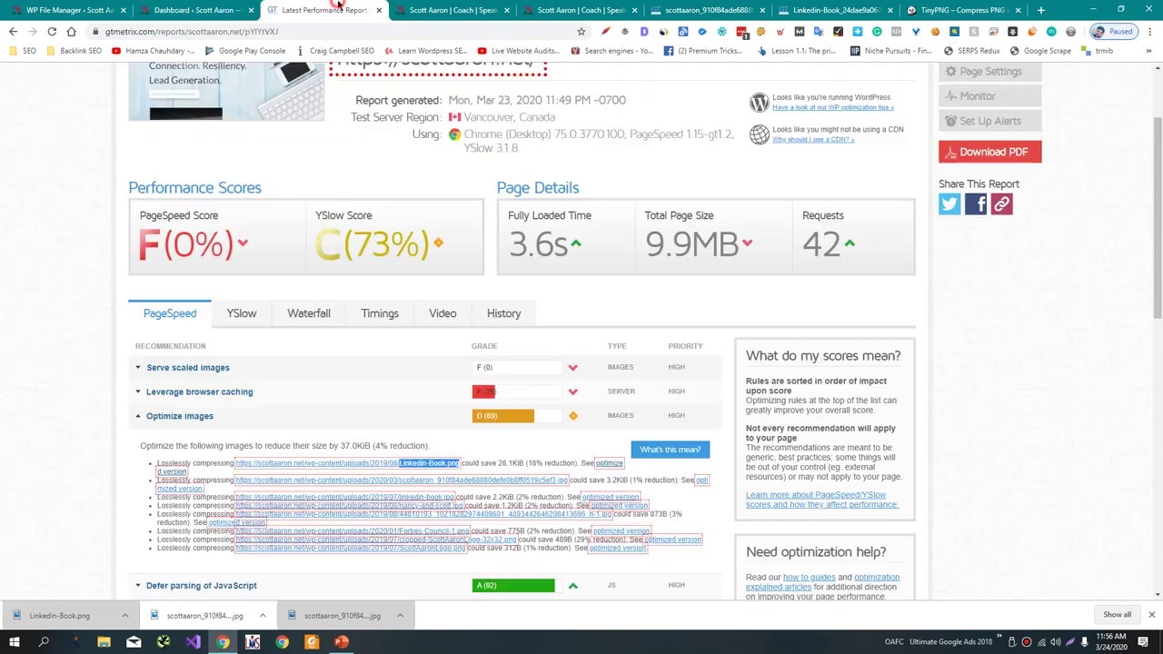
scroll(344, 132, up, 2)
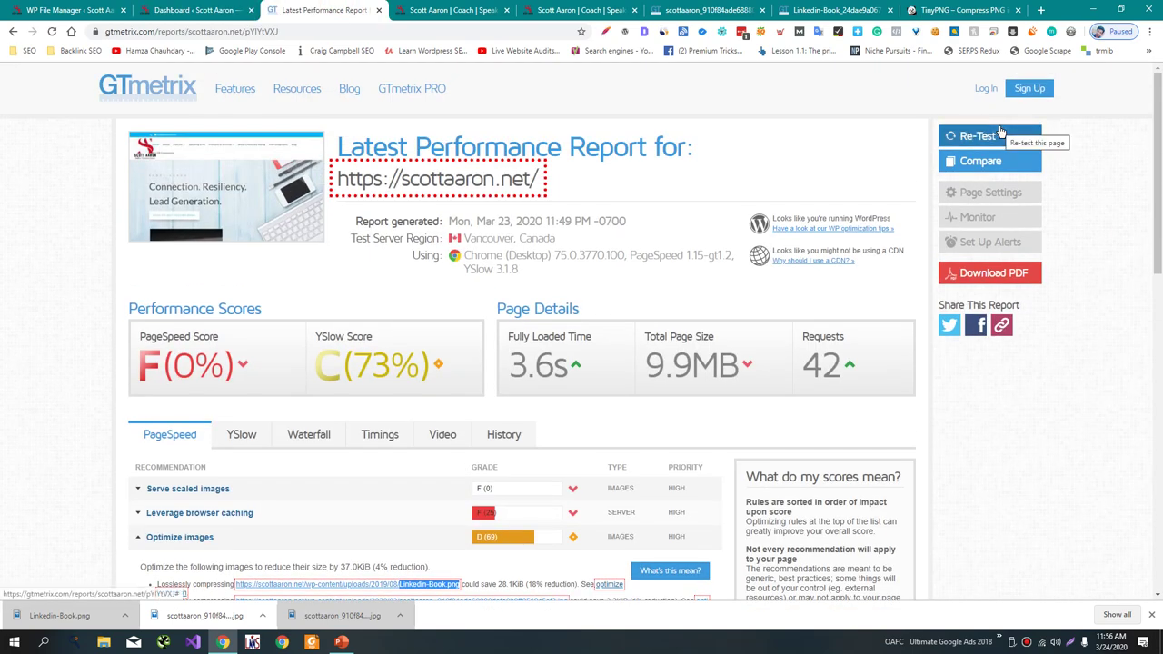
scroll(1000, 133, down, 2)
scroll(979, 127, up, 1)
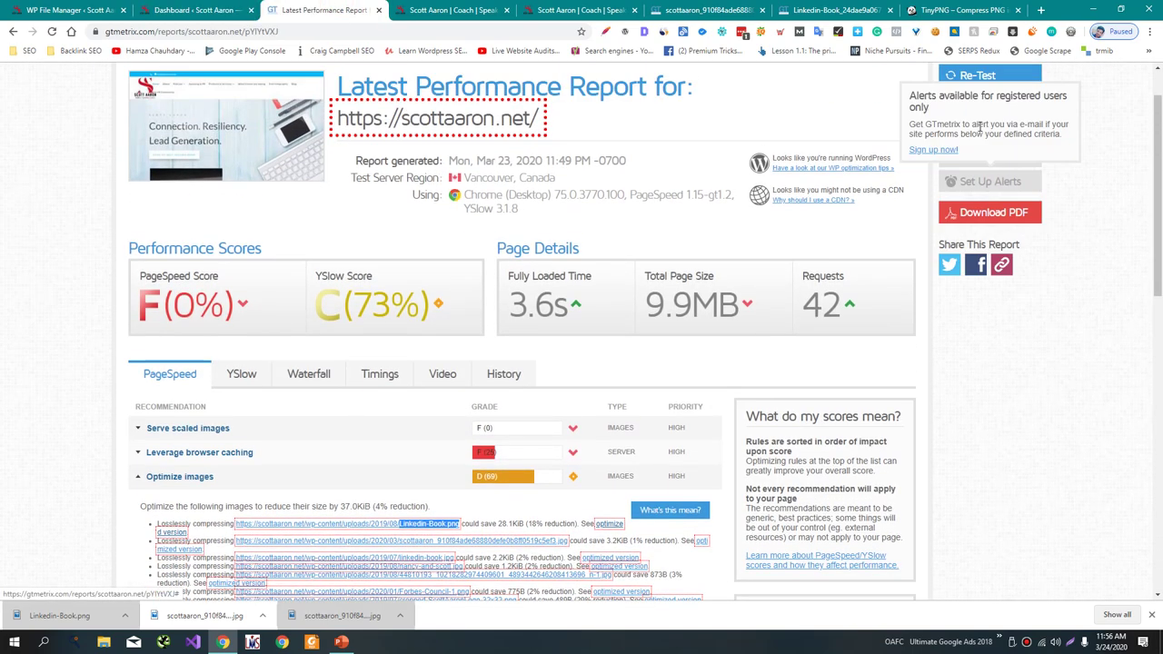
scroll(979, 129, up, 1)
click(979, 136)
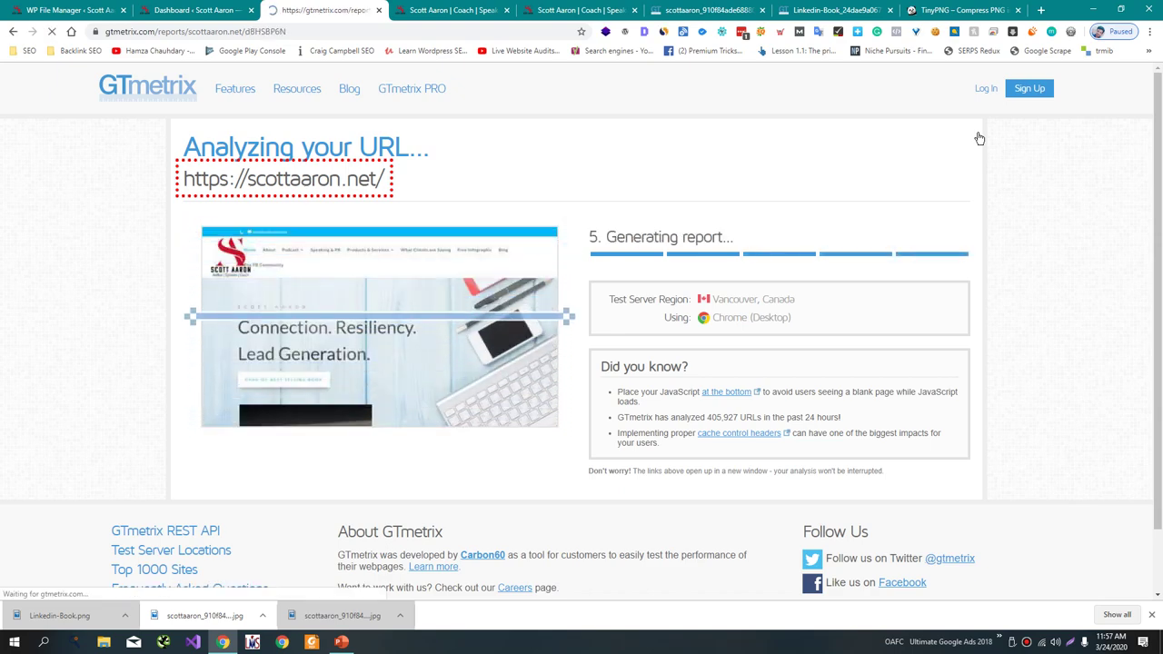
- Expand the Optimize images recommendation in the new report to examine which images still need compressing
scroll(613, 215, down, 1)
scroll(613, 215, down, 2)
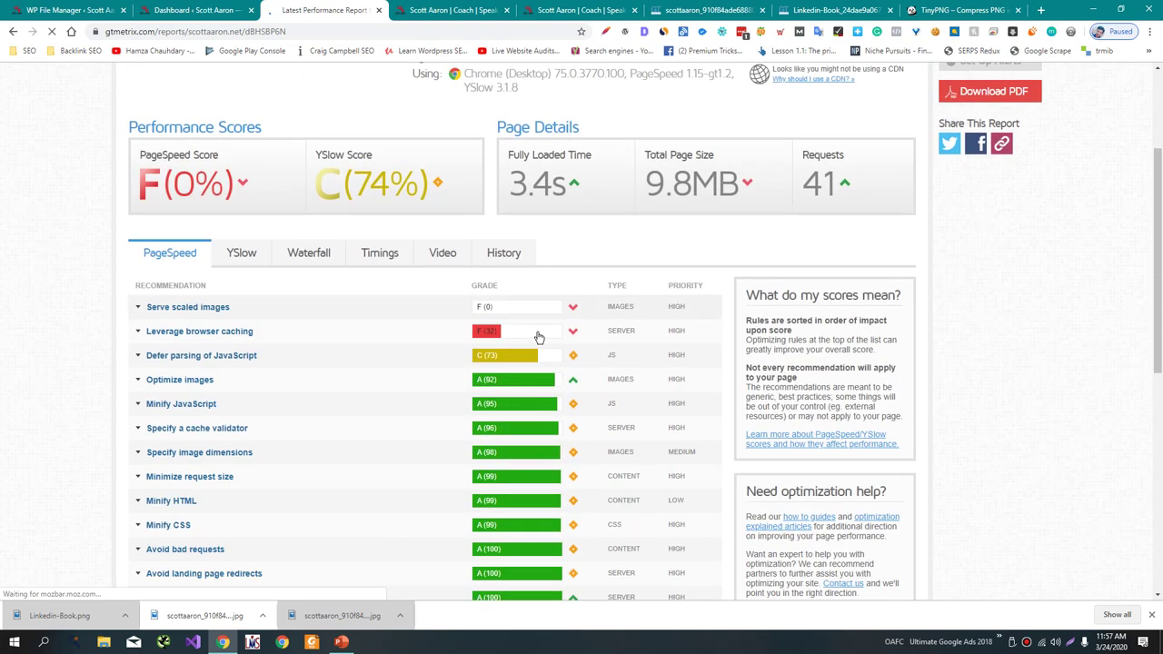
drag(527, 364, 520, 374)
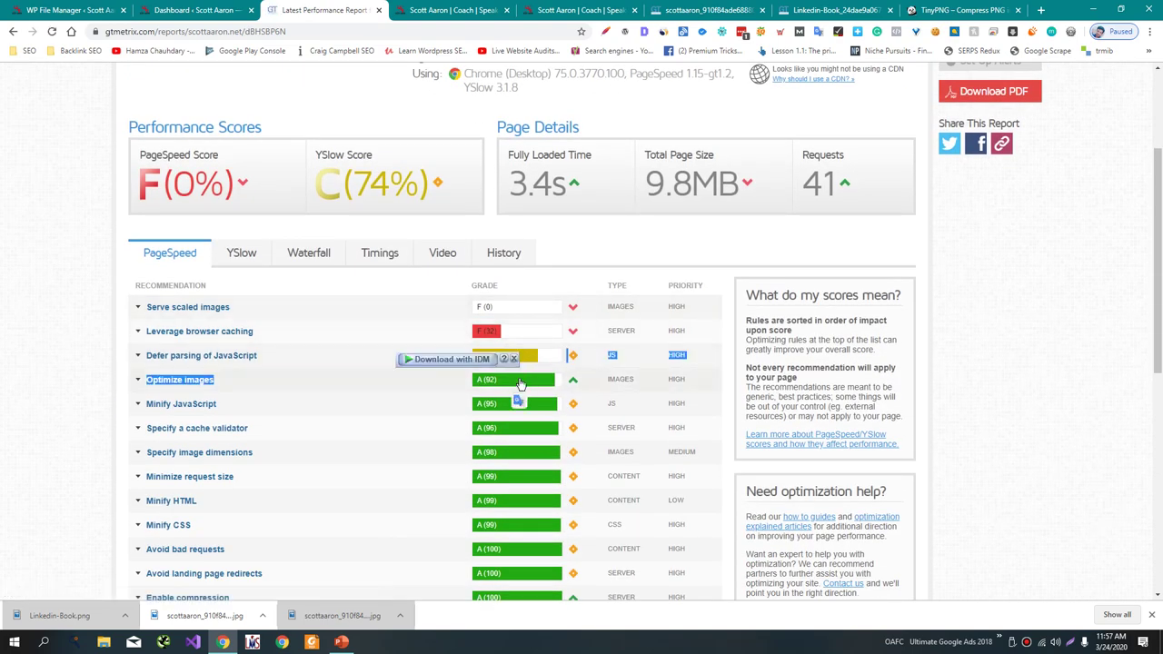
click(520, 380)
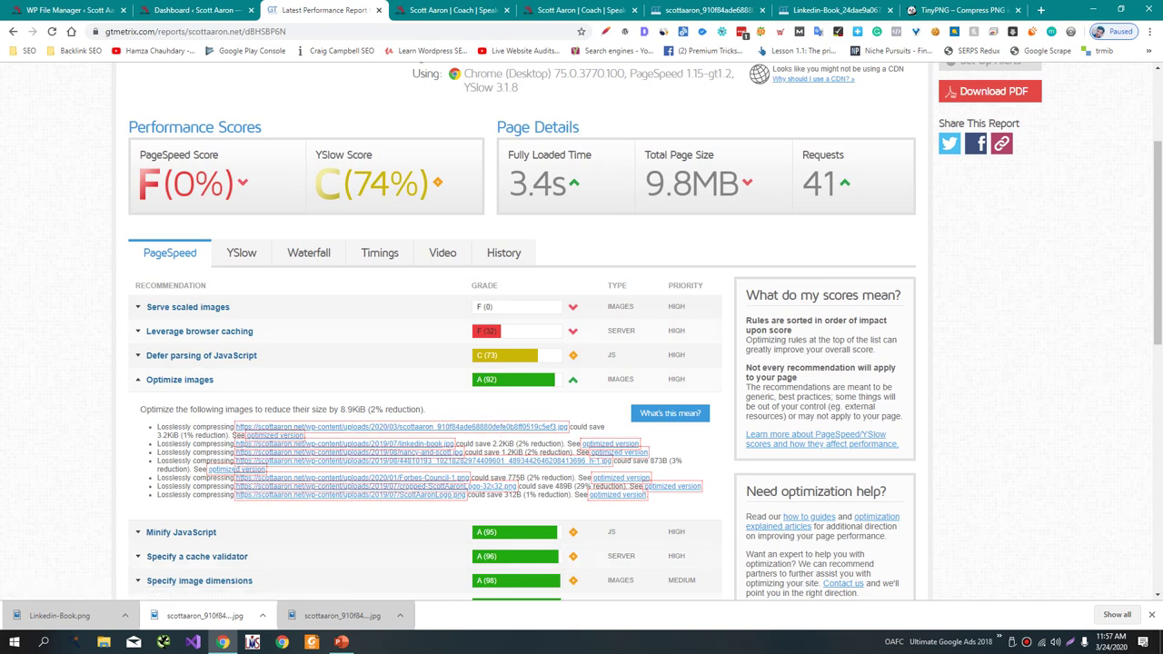
- Switch to PowerPoint to review the Plugins item on the "3 Ways to Optimize Images" slide, and minimize the presentation
click(341, 643)
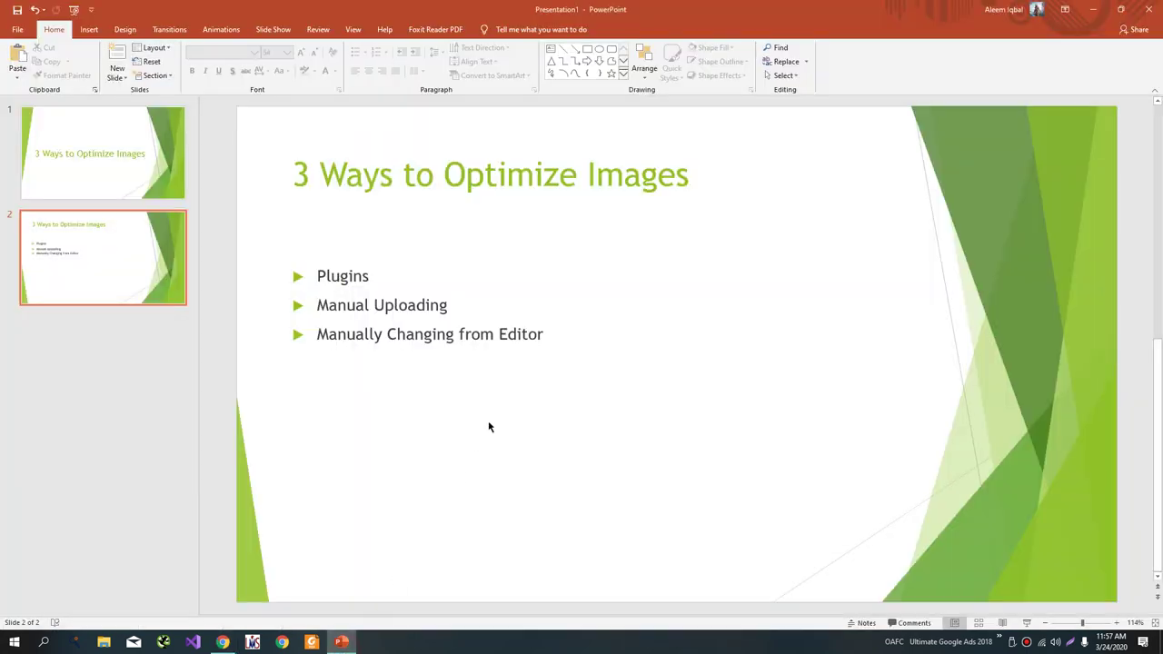
click(456, 311)
click(442, 278)
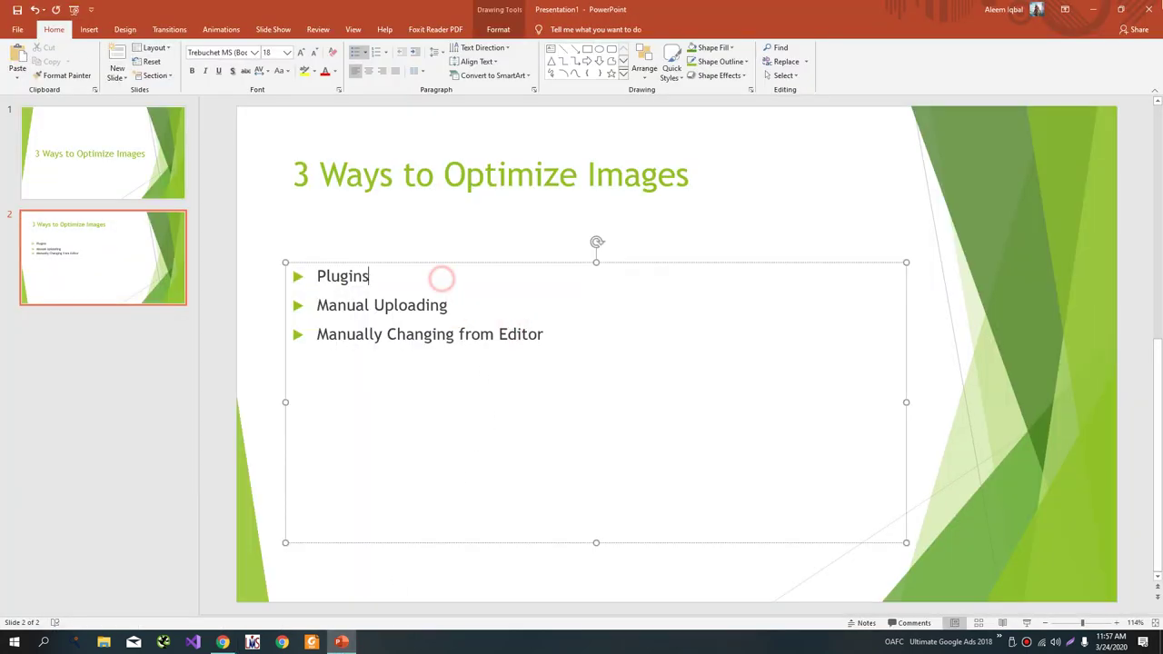
click(1098, 8)
- Find the EWWW Image Optimizer by searching WordPress's new plugins for EWWW, and install and activate it
click(41, 10)
mouse_move(67, 262)
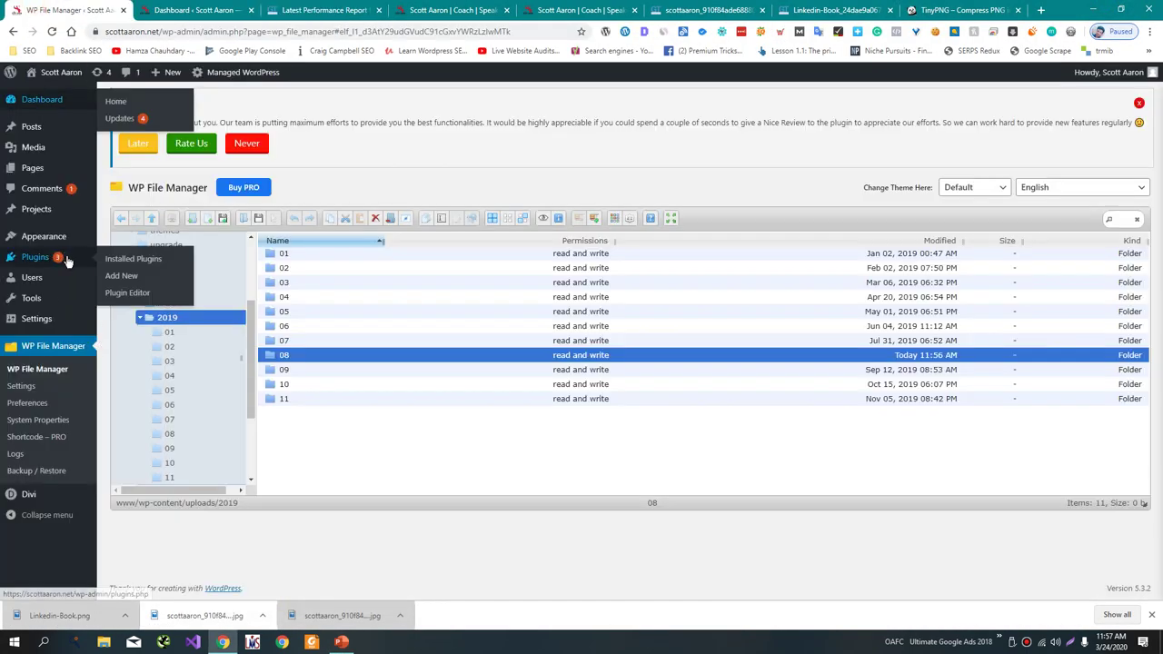
click(127, 276)
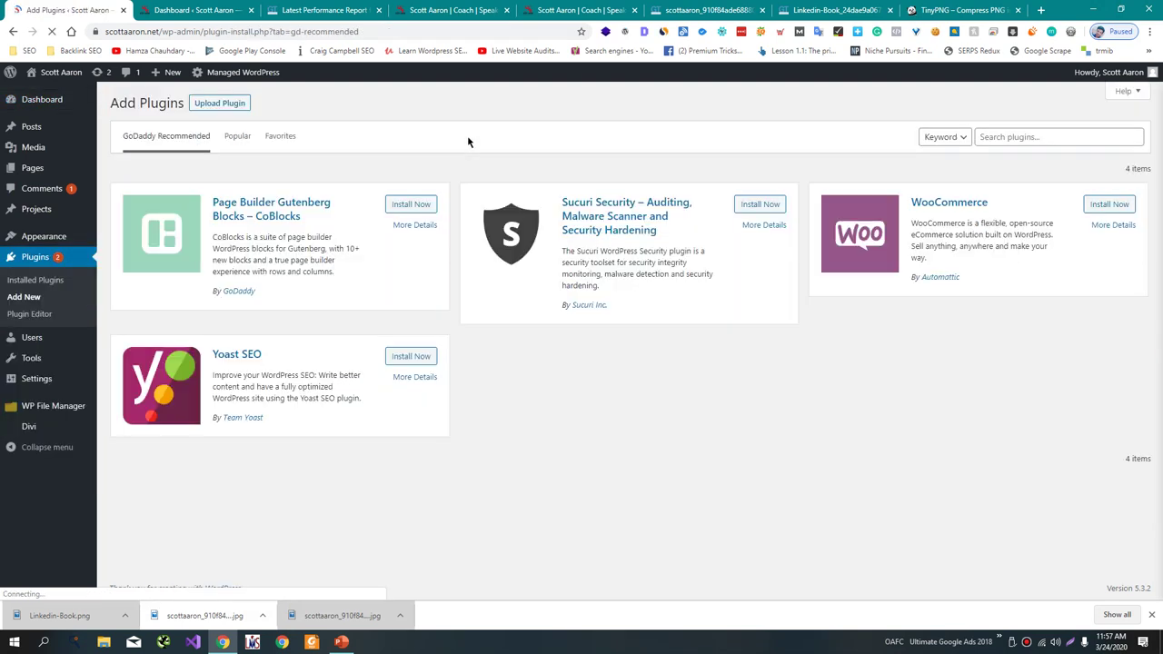
click(1011, 133)
text(EWWW)
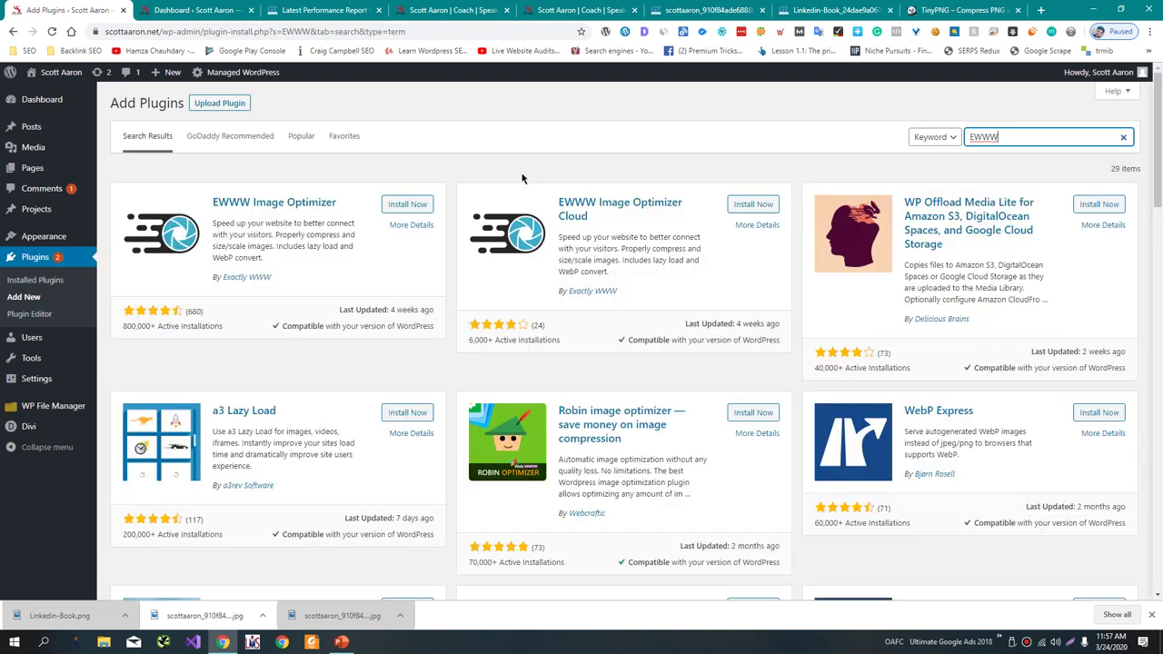
click(424, 205)
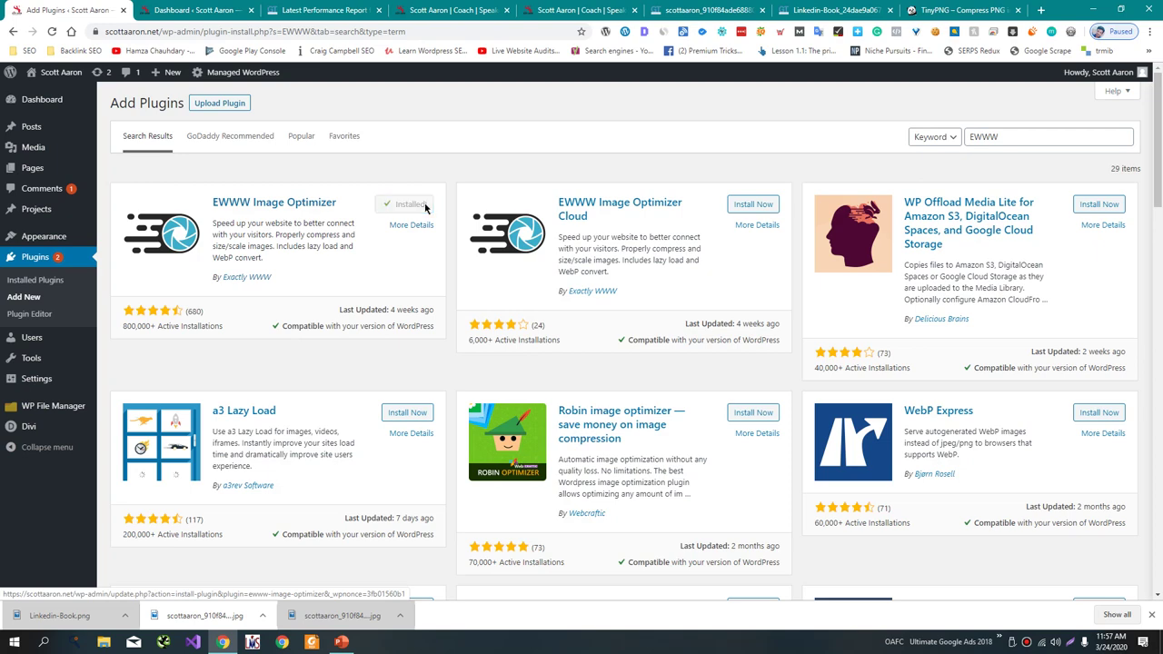
click(423, 207)
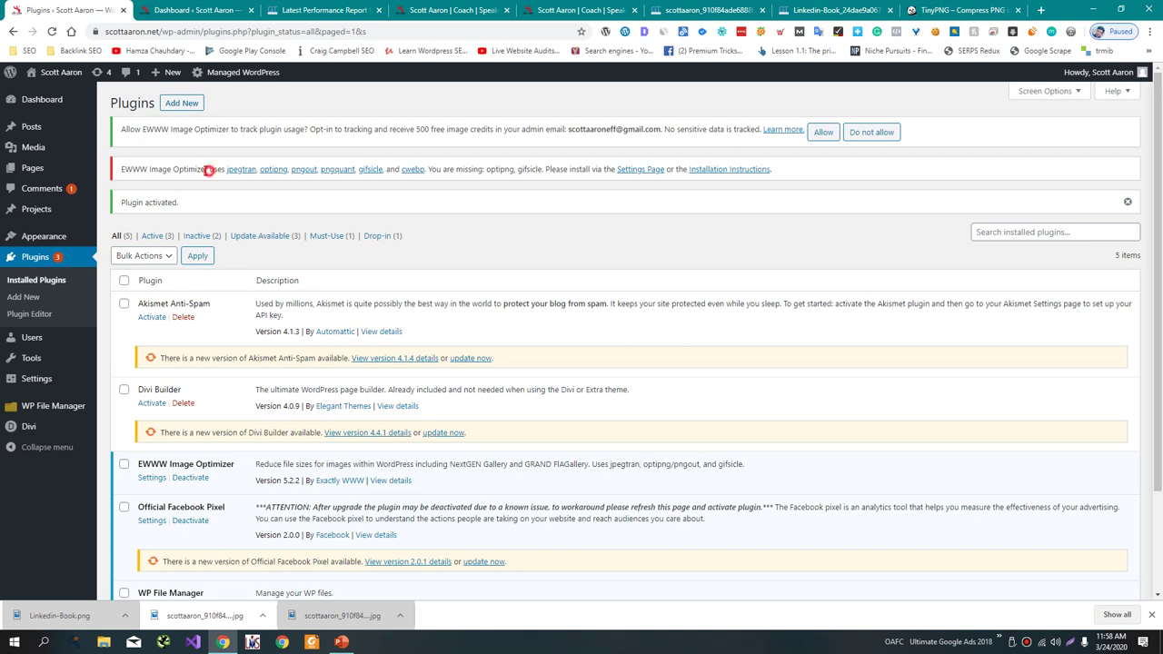
drag(209, 170, 116, 166)
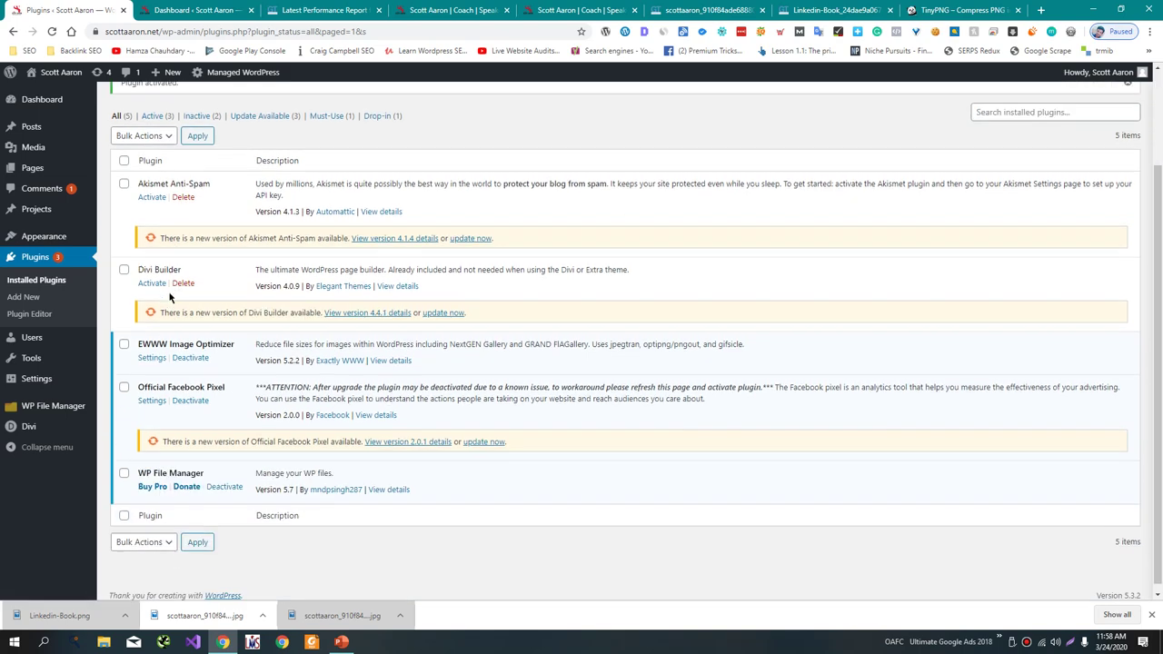
scroll(169, 297, down, 2)
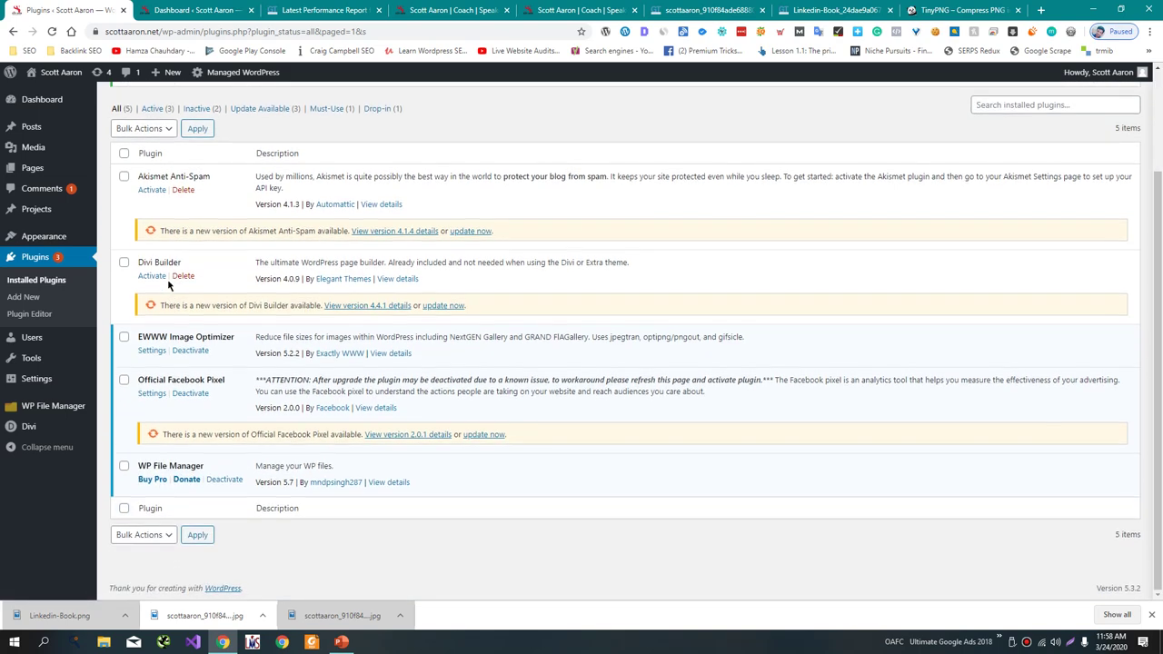
- Search Google in a new tab for "top free image optimizer" and open the enviragallery.com article separately
key(ctrl+t)
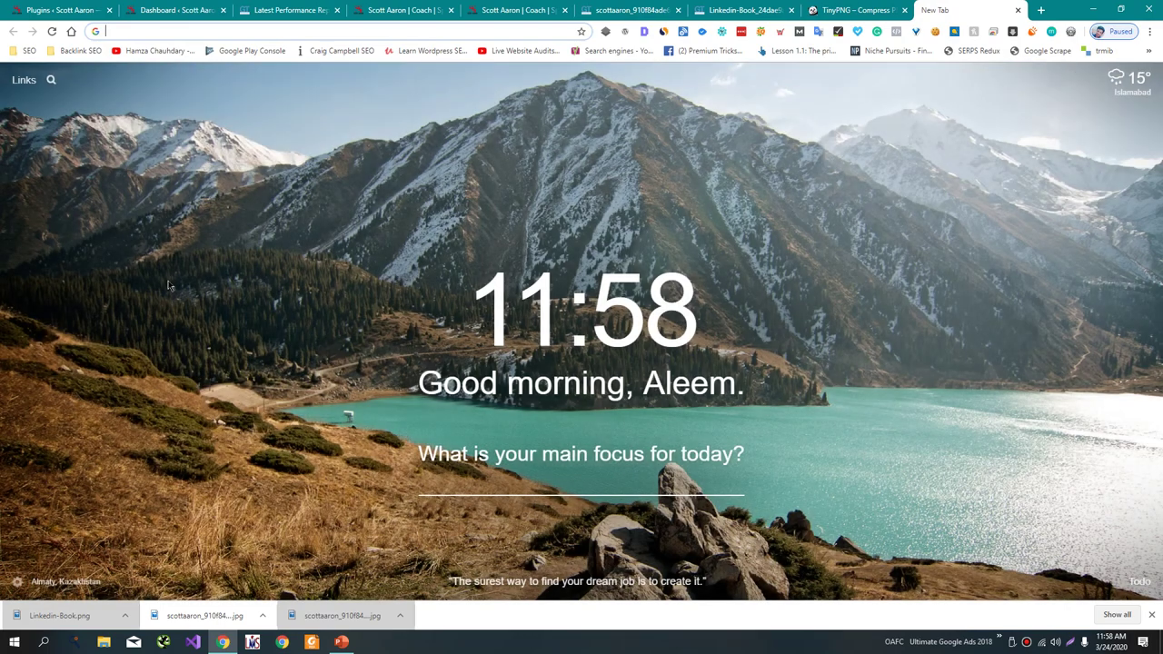
text(top fre)
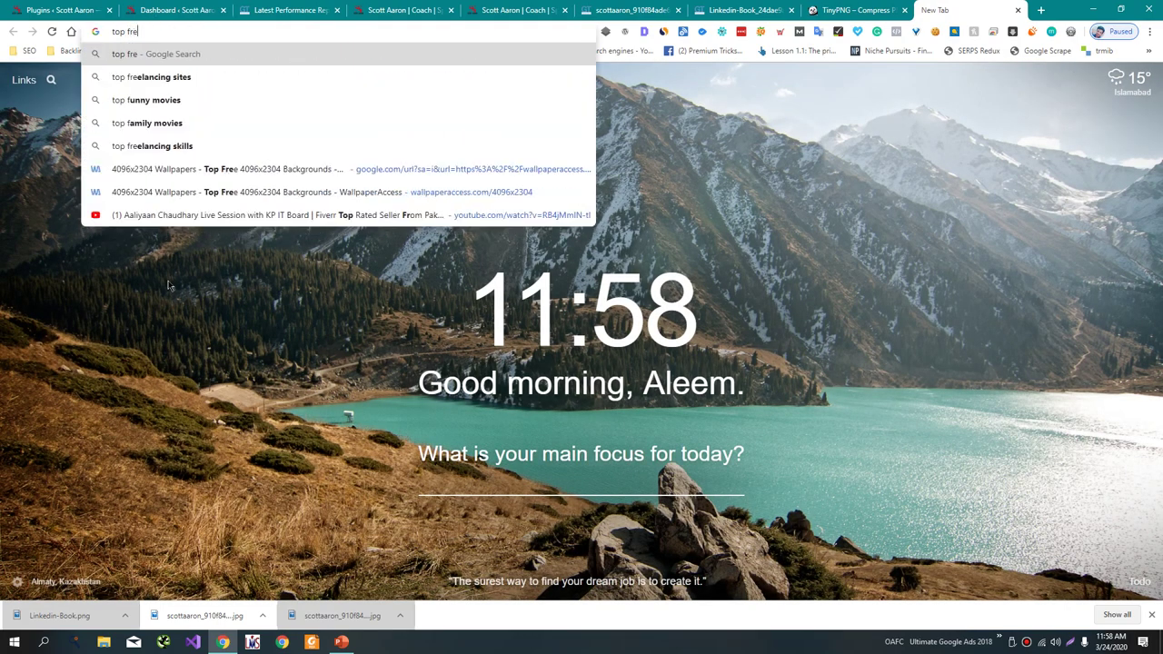
text(e image opti)
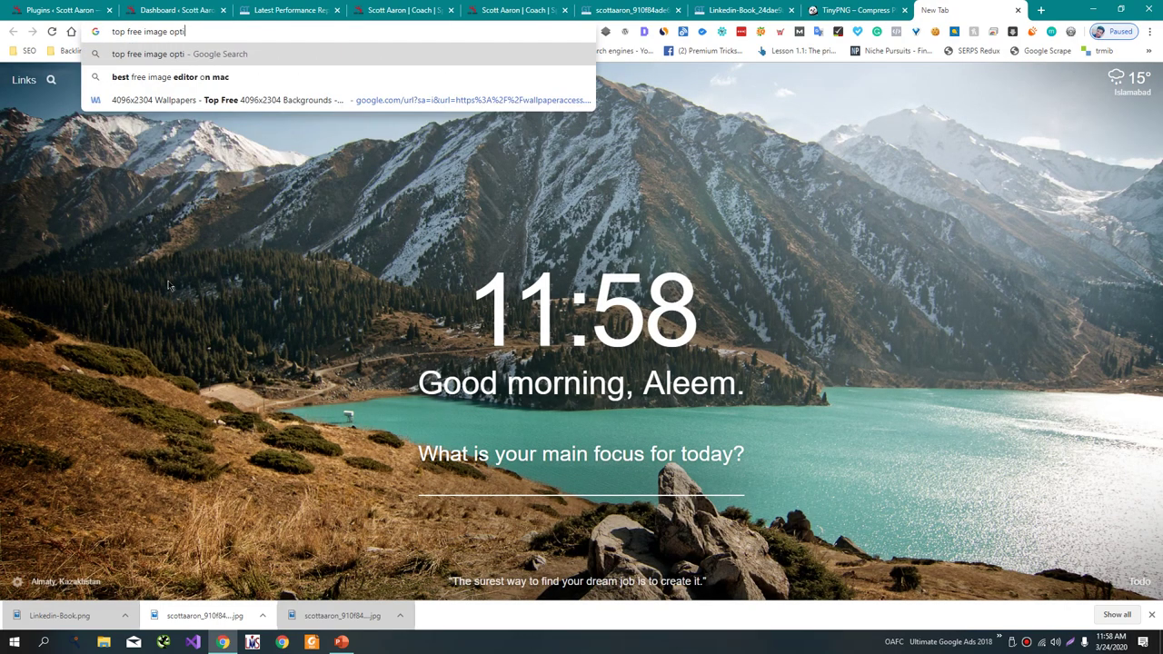
text(mizer)
key(Return)
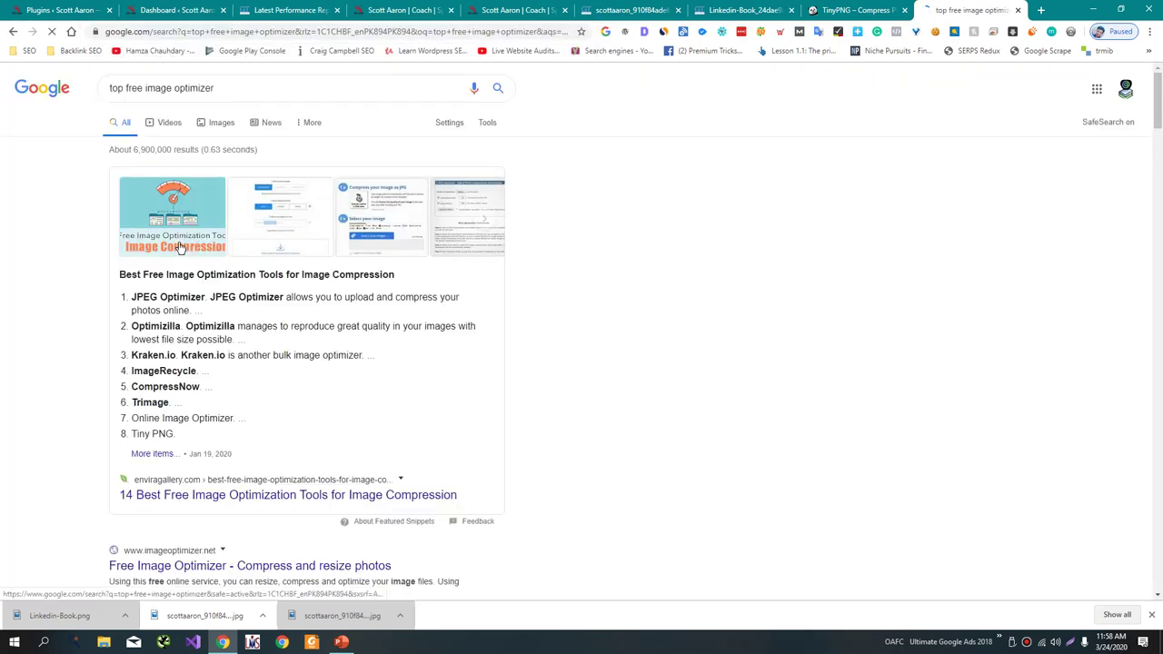
middle_click(209, 496)
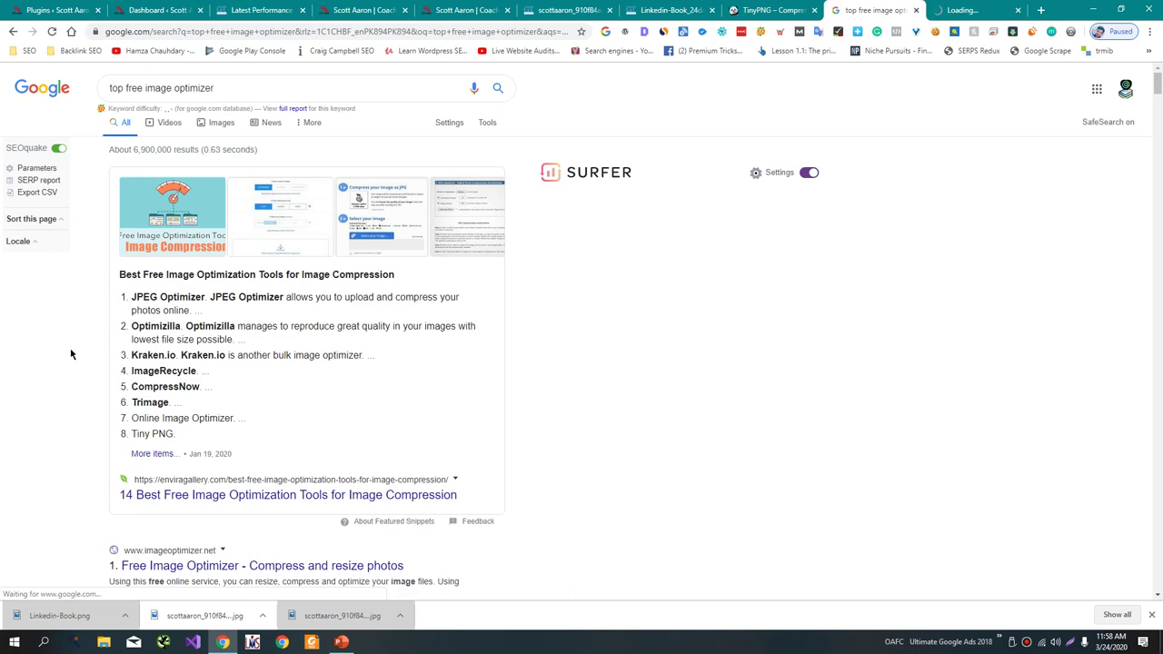
scroll(71, 354, down, 3)
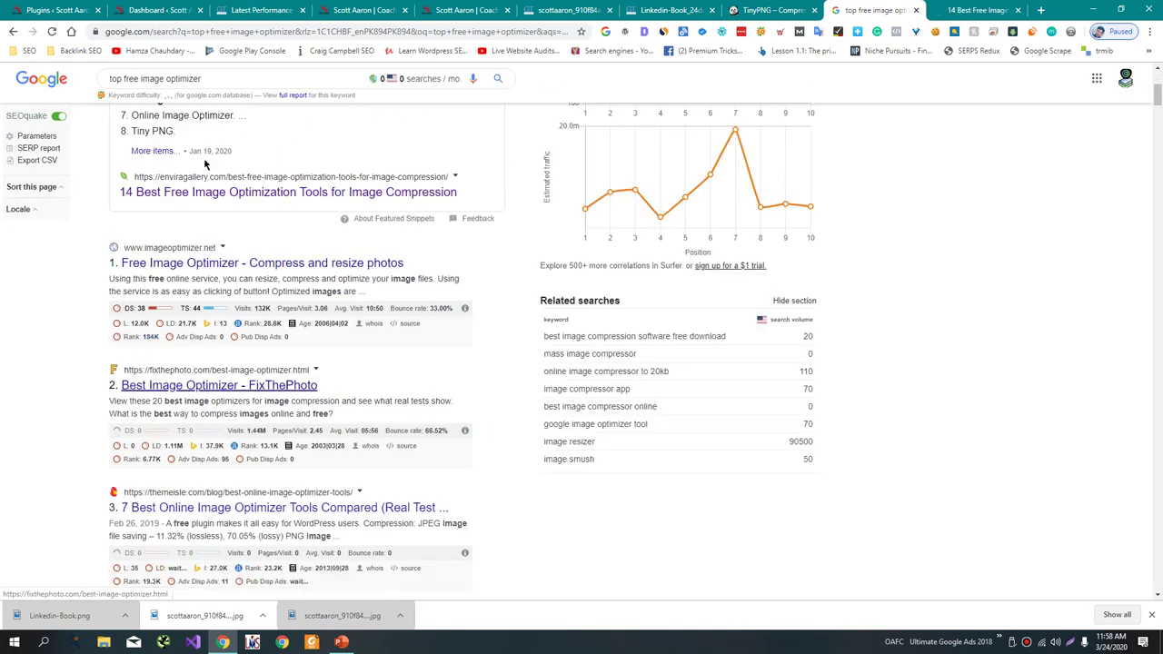
- Refine the Google search to "top free image optimizer wordpress" and run it
click(240, 77)
text(wordp)
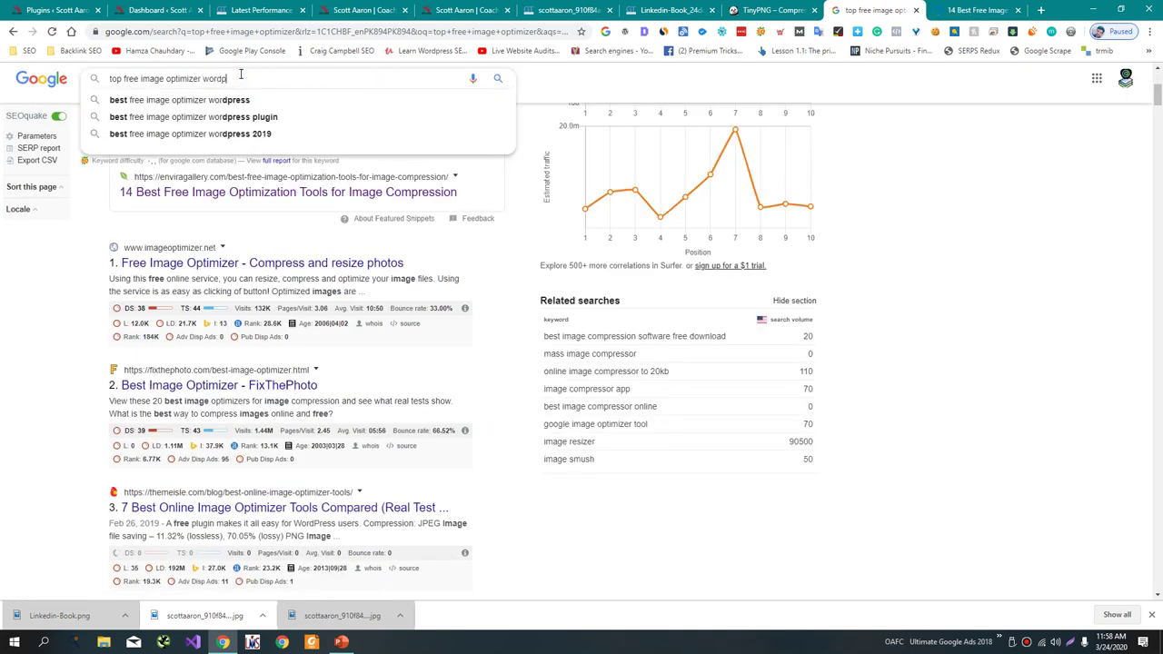
text(ress)
key(Return)
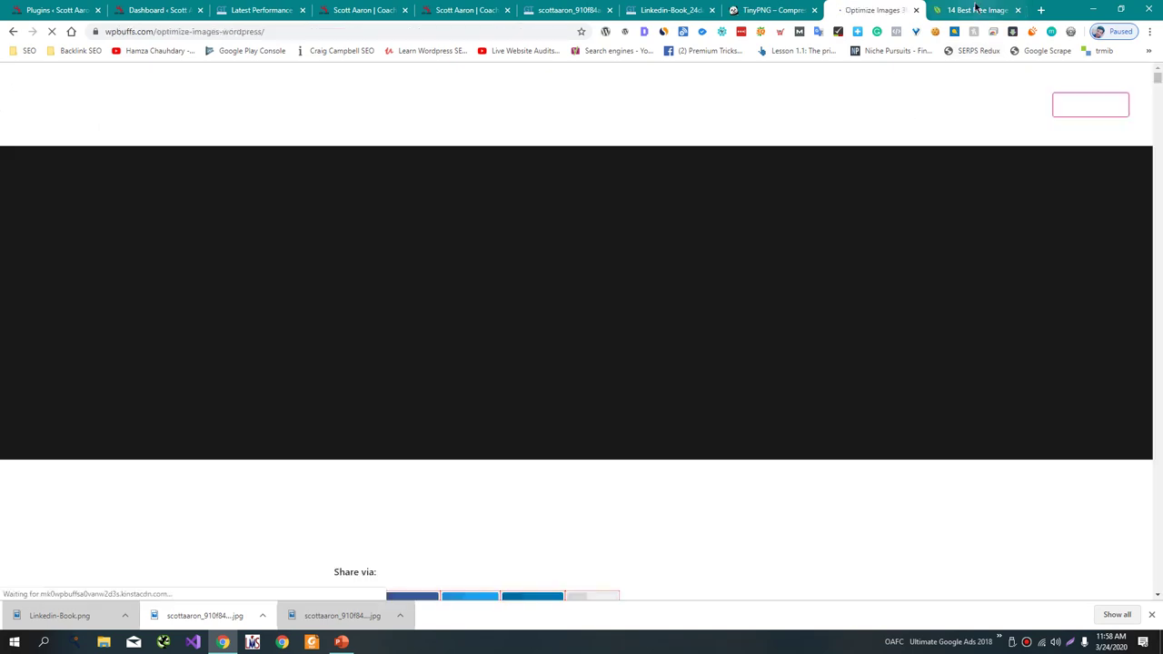
- Examine the WP Buffs article on optimizing WordPress images and the "5+ Best Free" article for recommended image optimizer plugins
scroll(573, 285, down, 12)
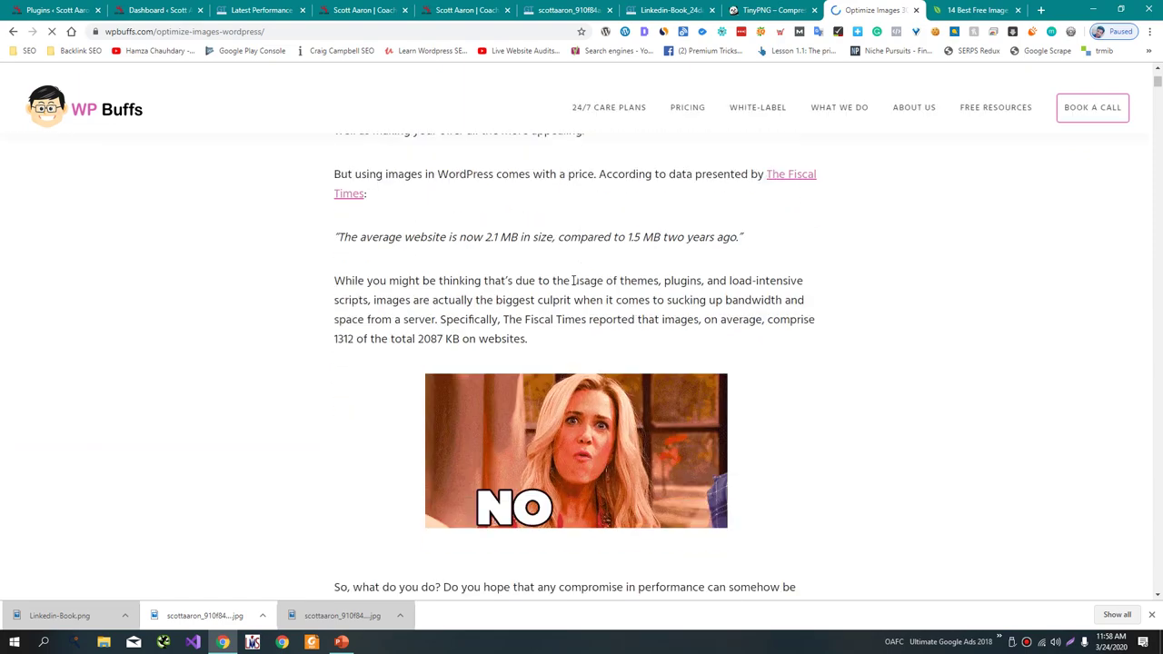
scroll(573, 280, down, 18)
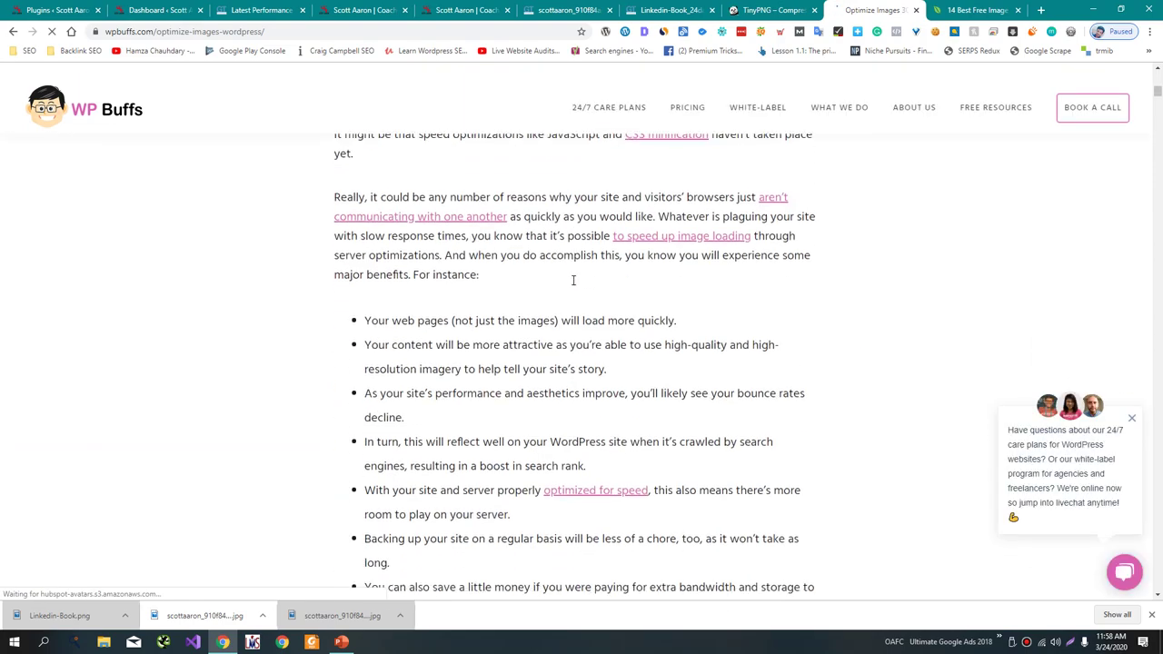
scroll(574, 280, down, 10)
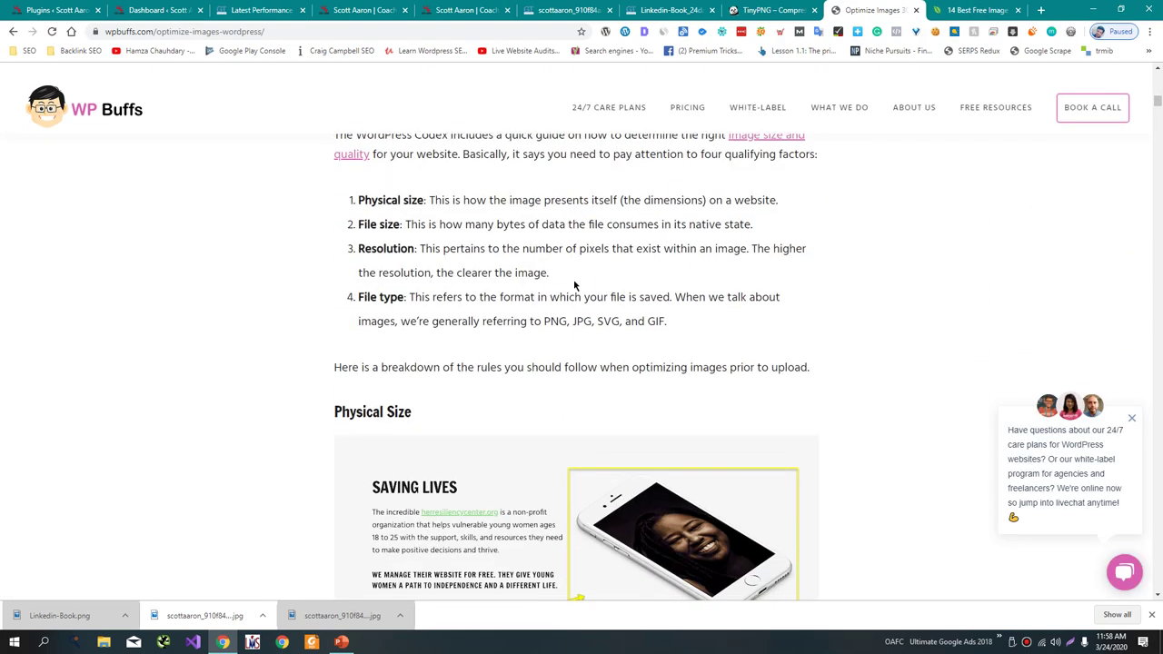
scroll(573, 285, down, 15)
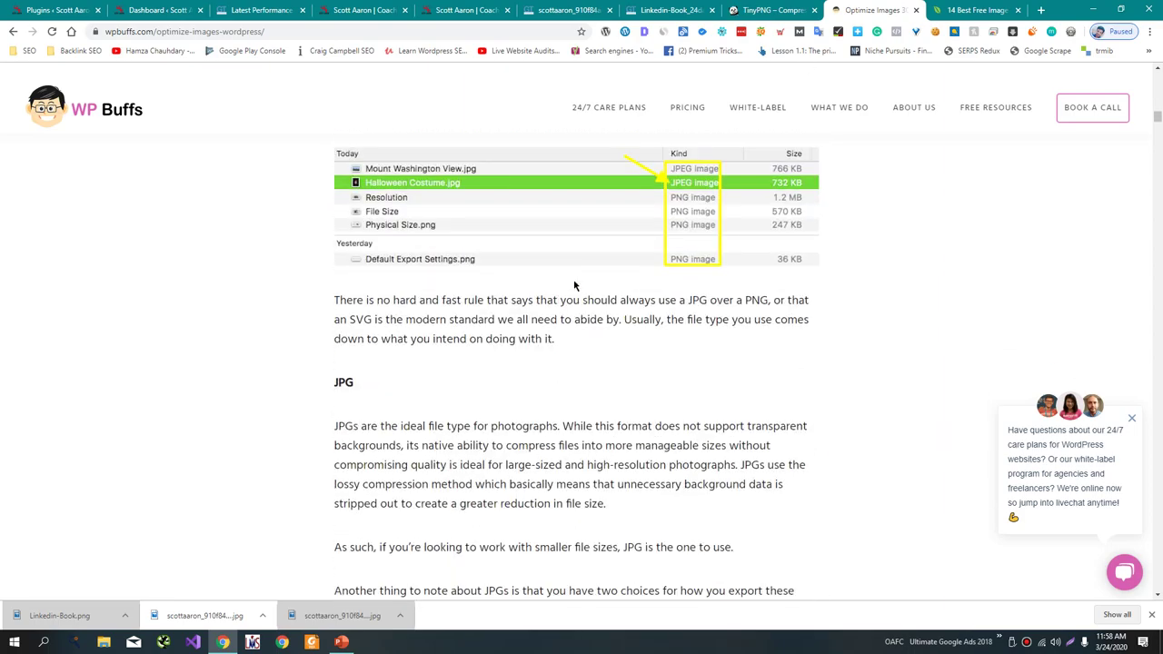
scroll(573, 284, down, 15)
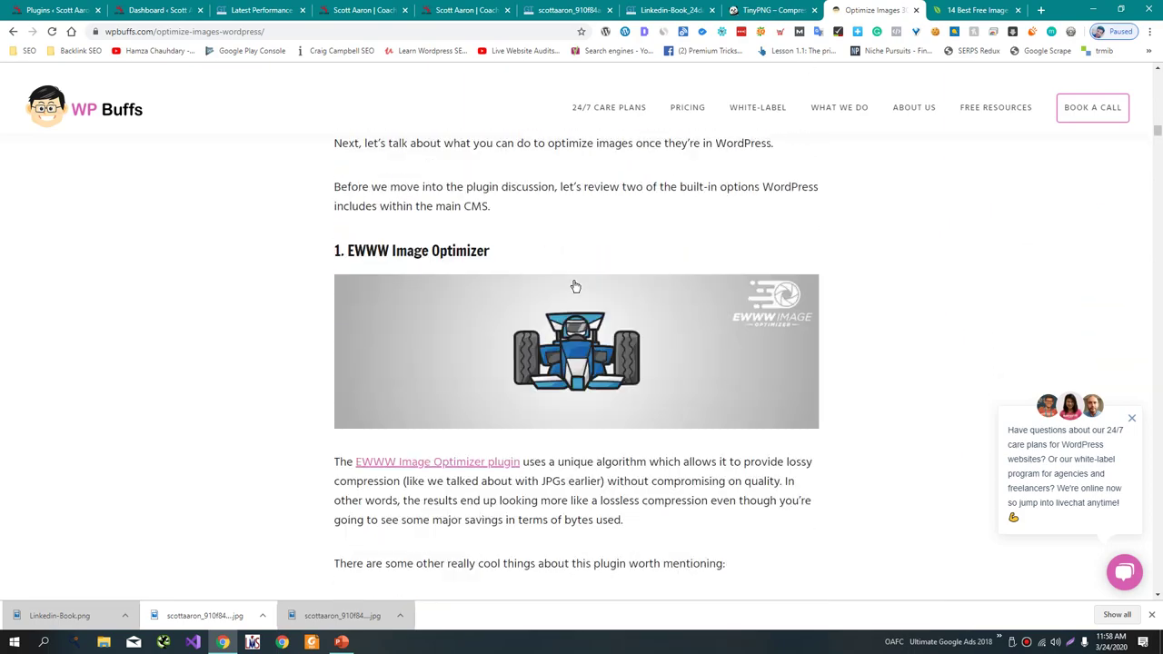
scroll(573, 284, down, 15)
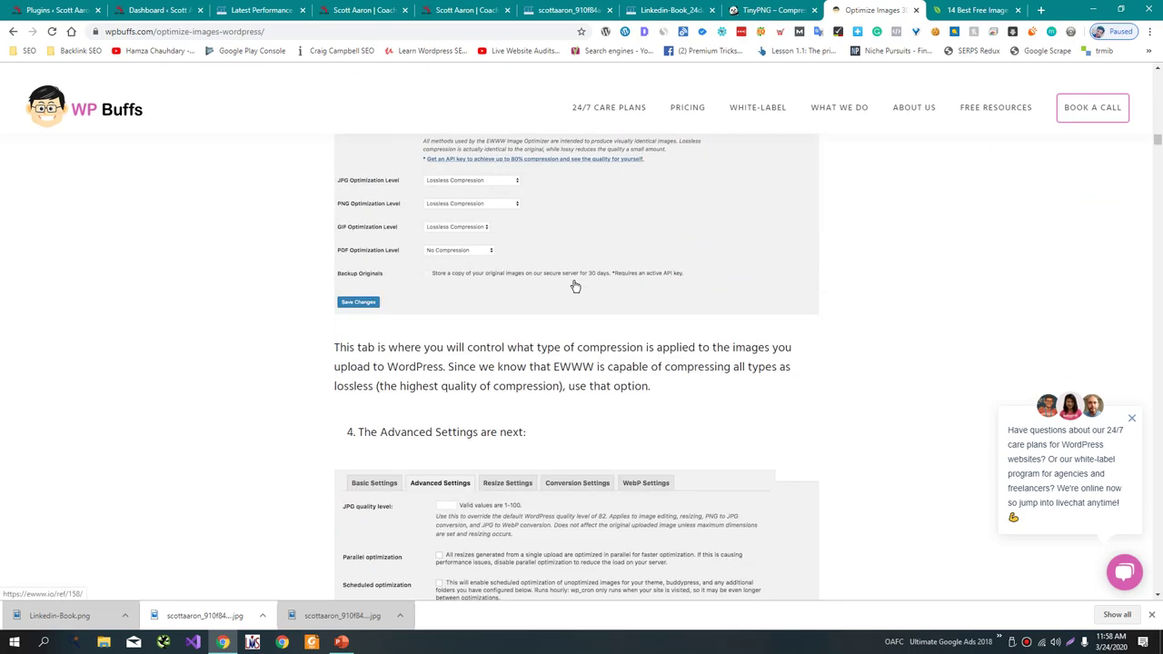
scroll(574, 284, down, 10)
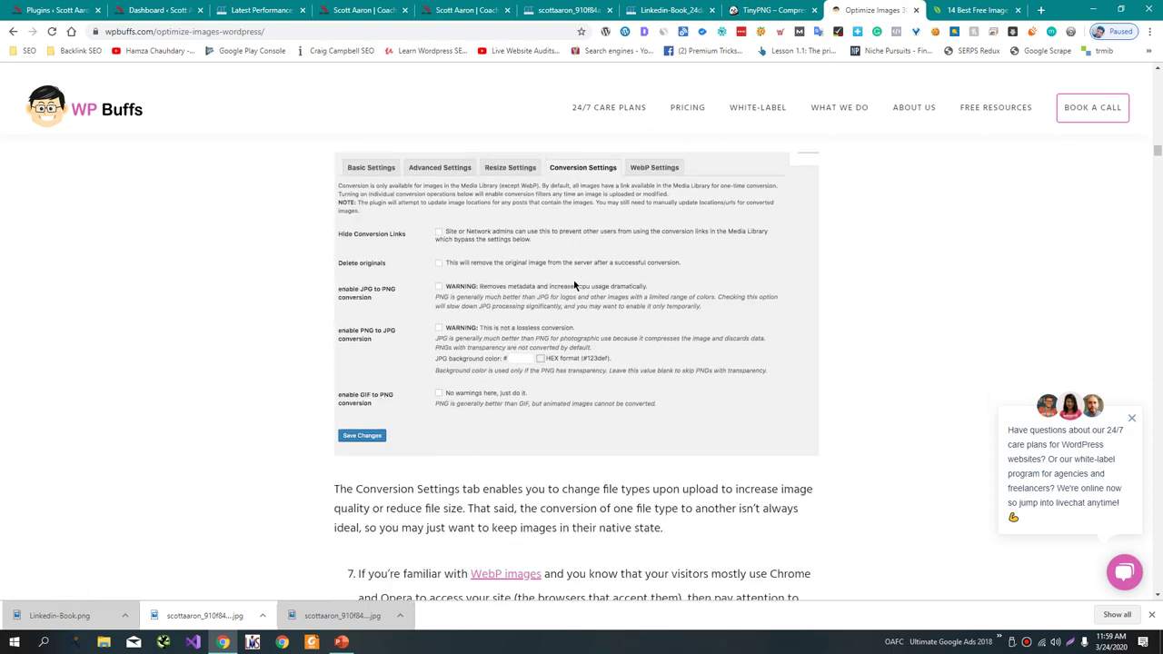
scroll(573, 285, down, 15)
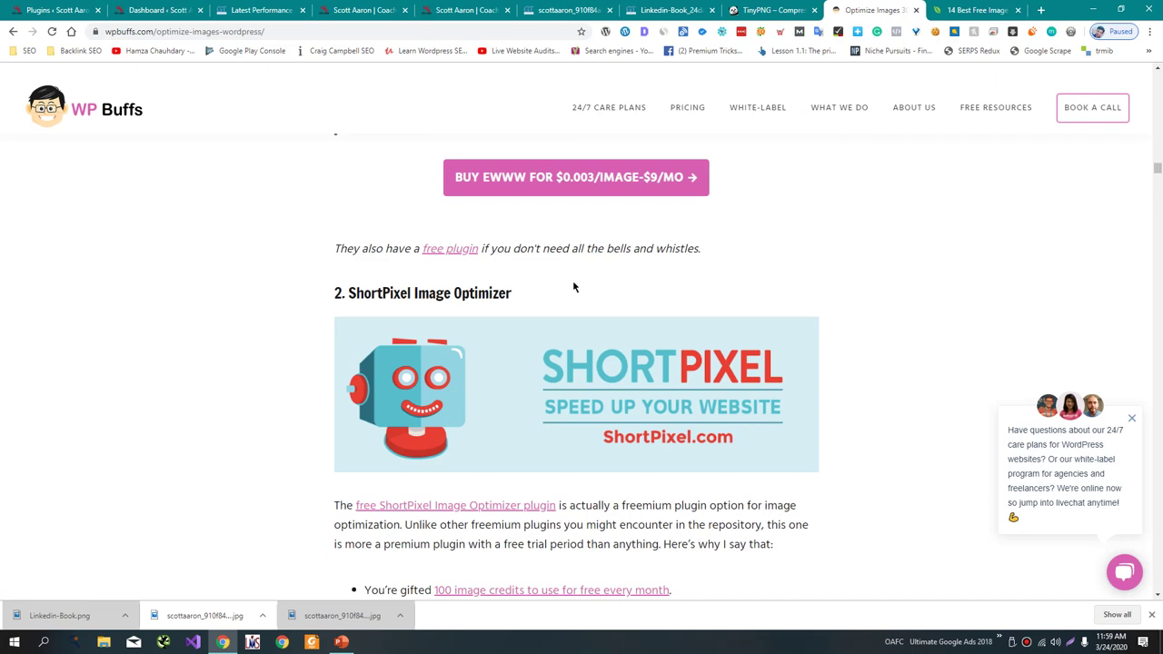
key(ctrl+shift+t)
drag(355, 234, 258, 230)
- Find reSmush.it Image Optimizer by searching WordPress's new plugins for Resmush.it, and install and activate it
click(160, 11)
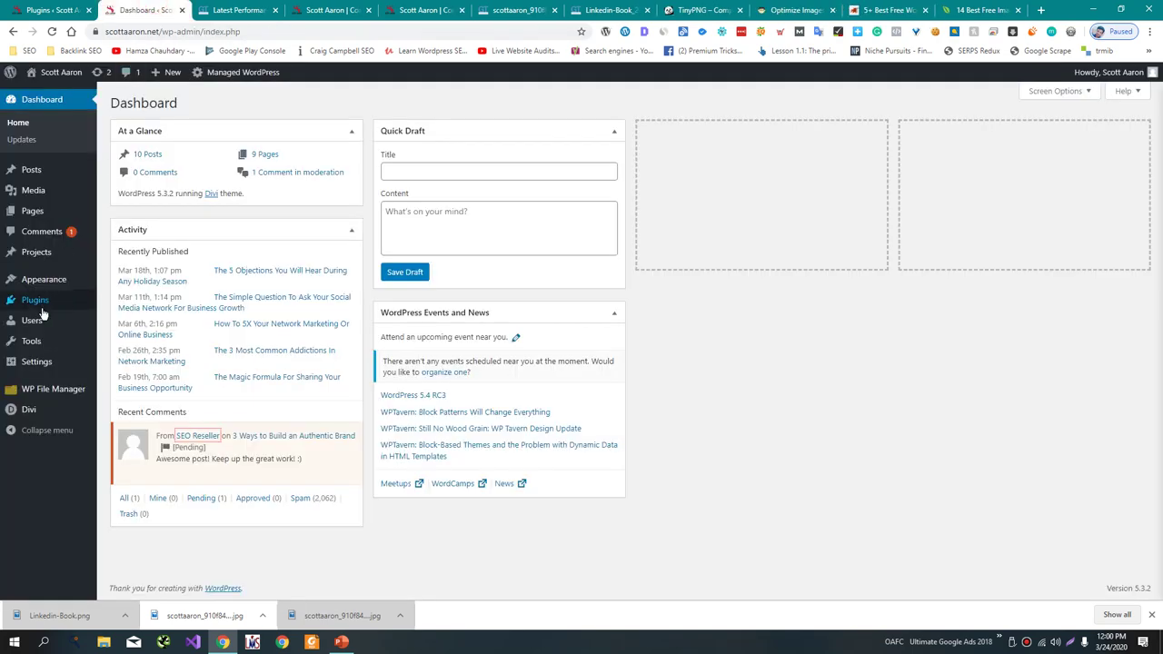
mouse_move(41, 304)
click(121, 319)
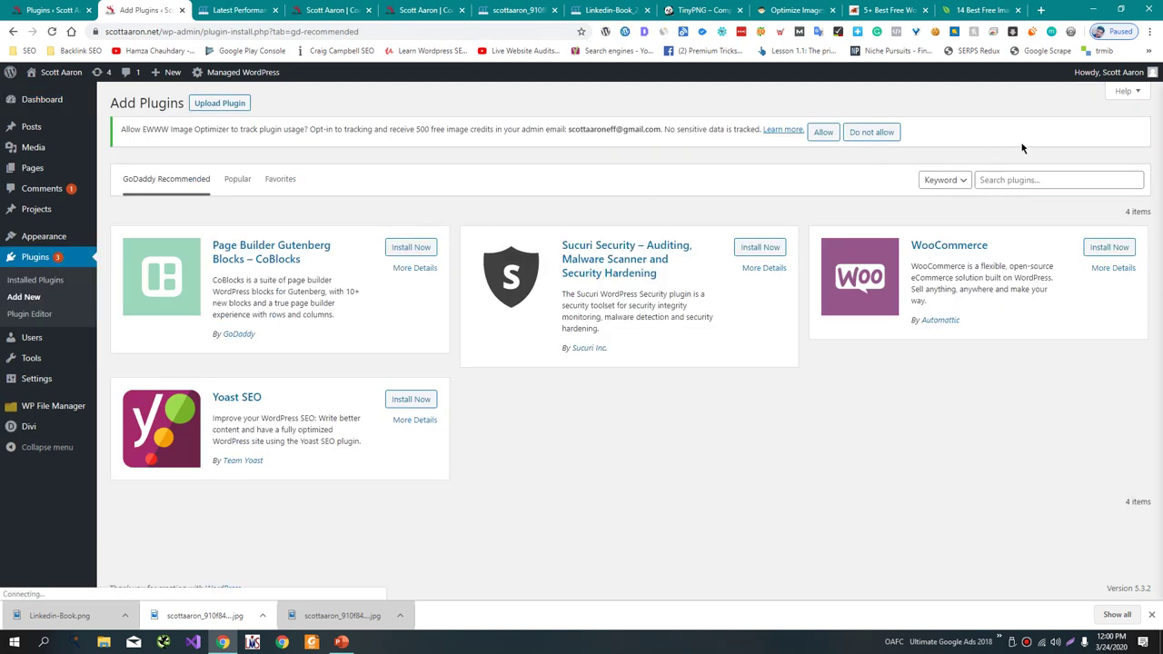
click(1024, 173)
text(Resmush.it)
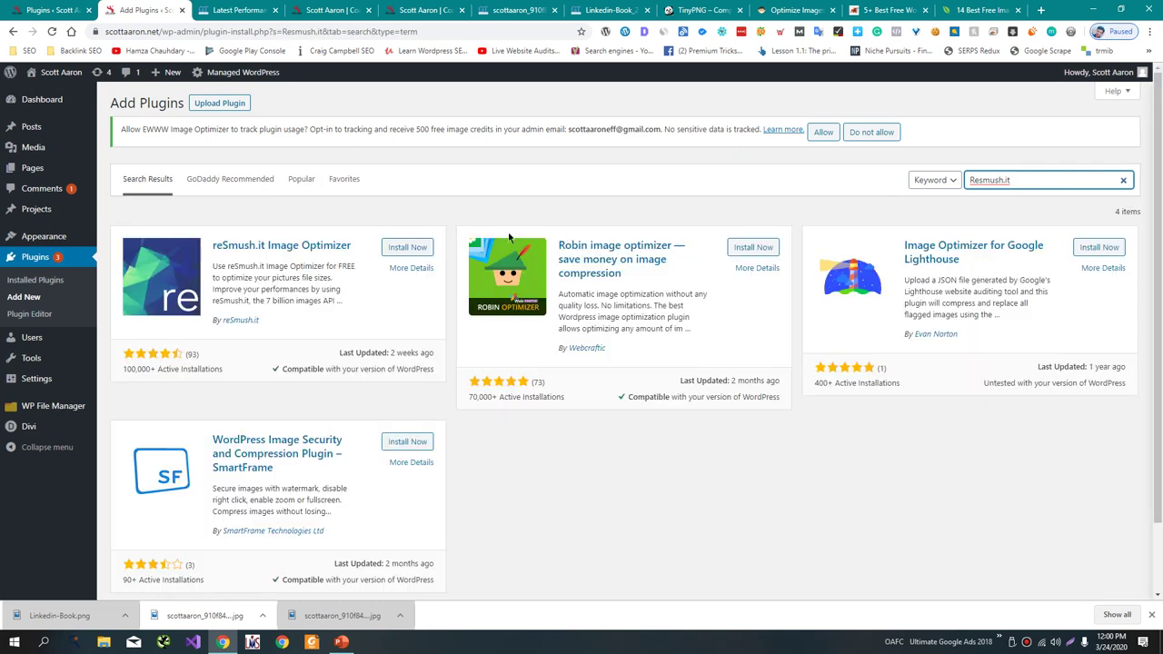
click(425, 248)
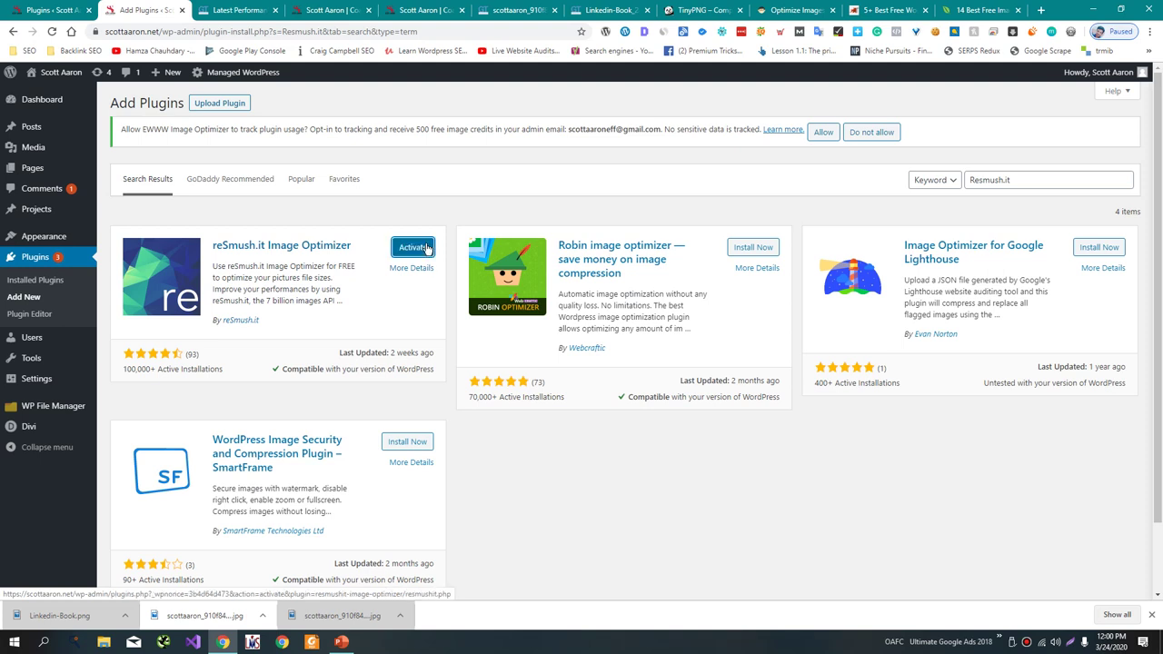
click(426, 249)
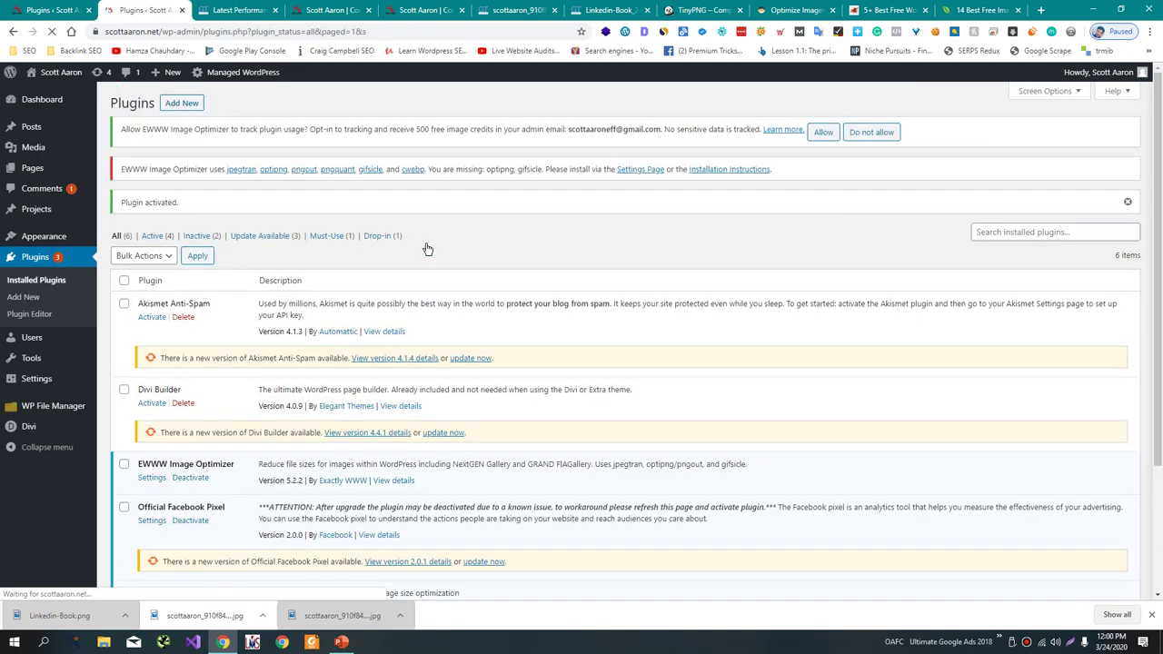
- Open WP File Manager in a separate tab and go to the site's wp-content folder
middle_click(55, 407)
click(221, 12)
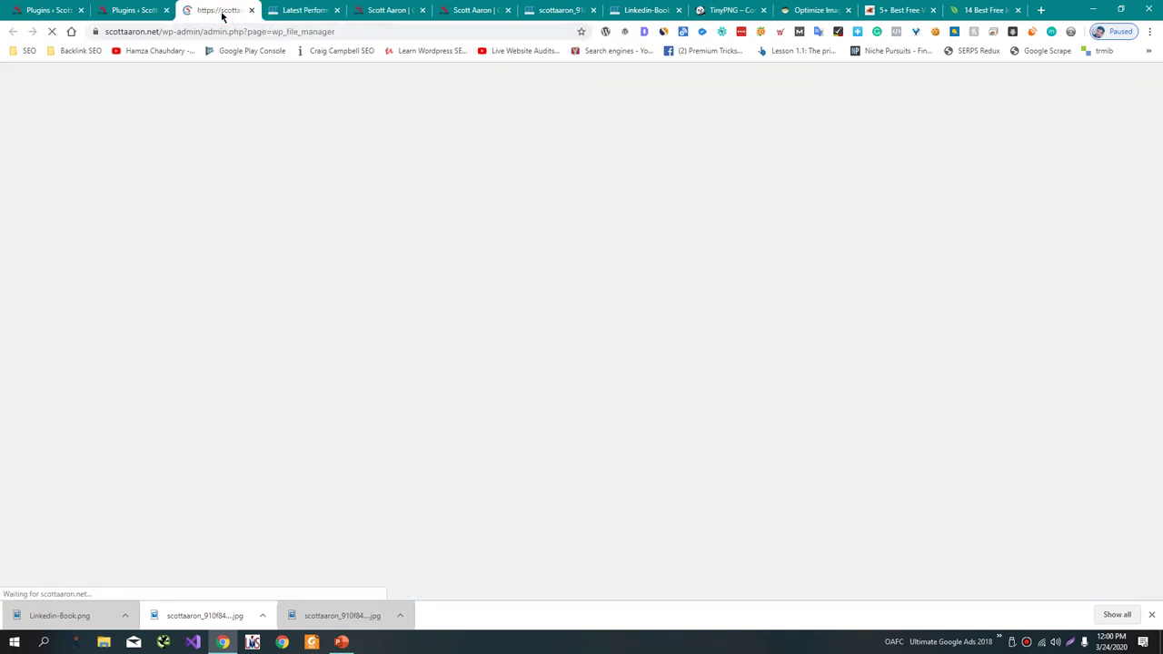
click(131, 10)
scroll(227, 300, down, 3)
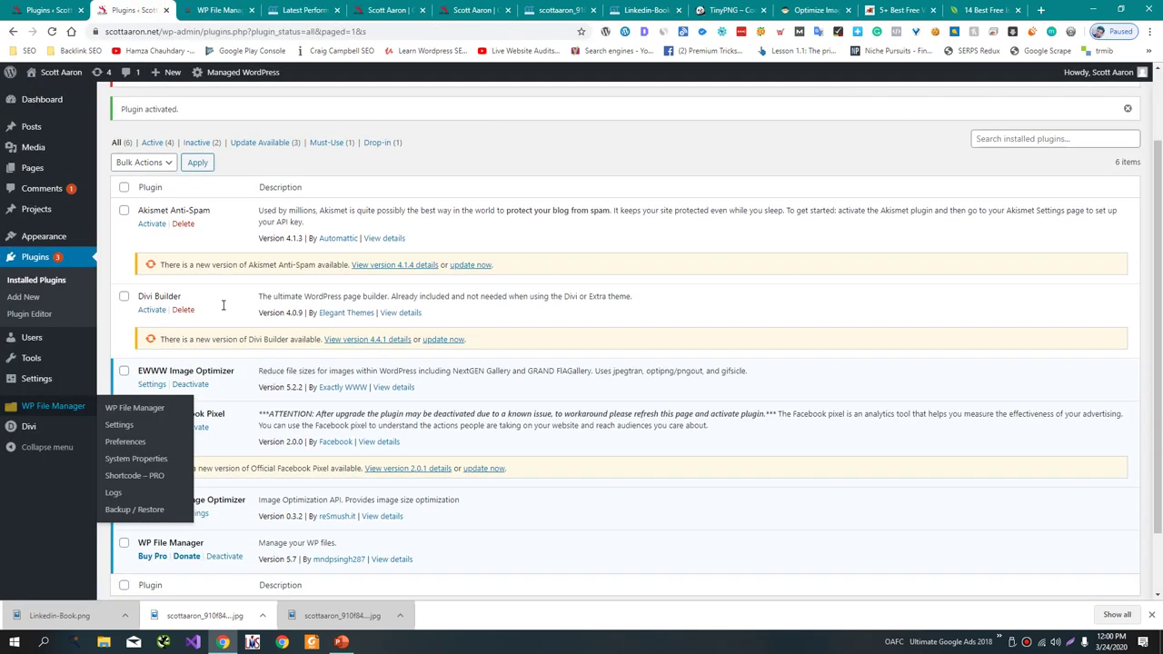
key(ctrl+Tab)
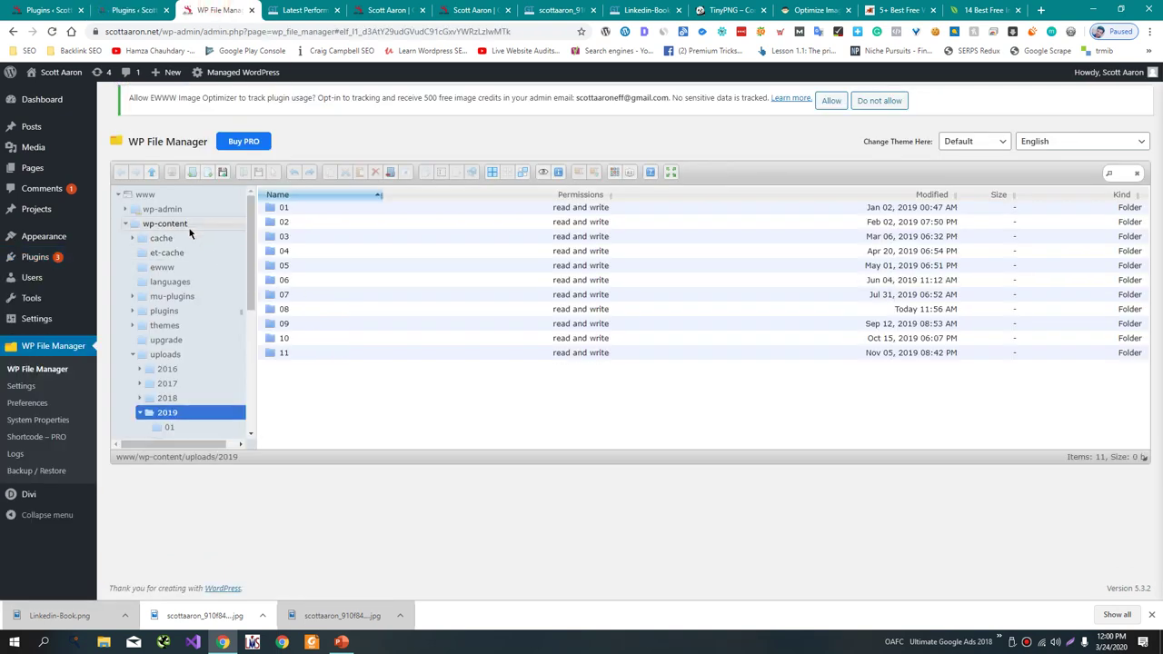
click(186, 227)
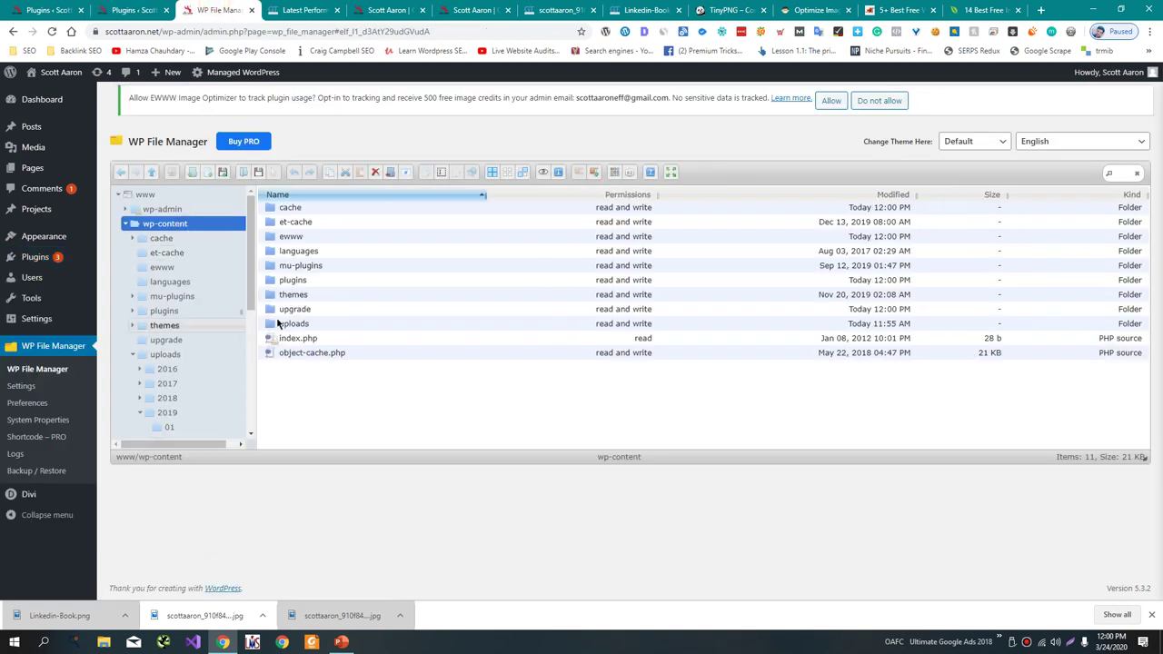
- Try to compress the uploads folder inside wp-content into a ZIP archive named uploads.zip
right_click(295, 324)
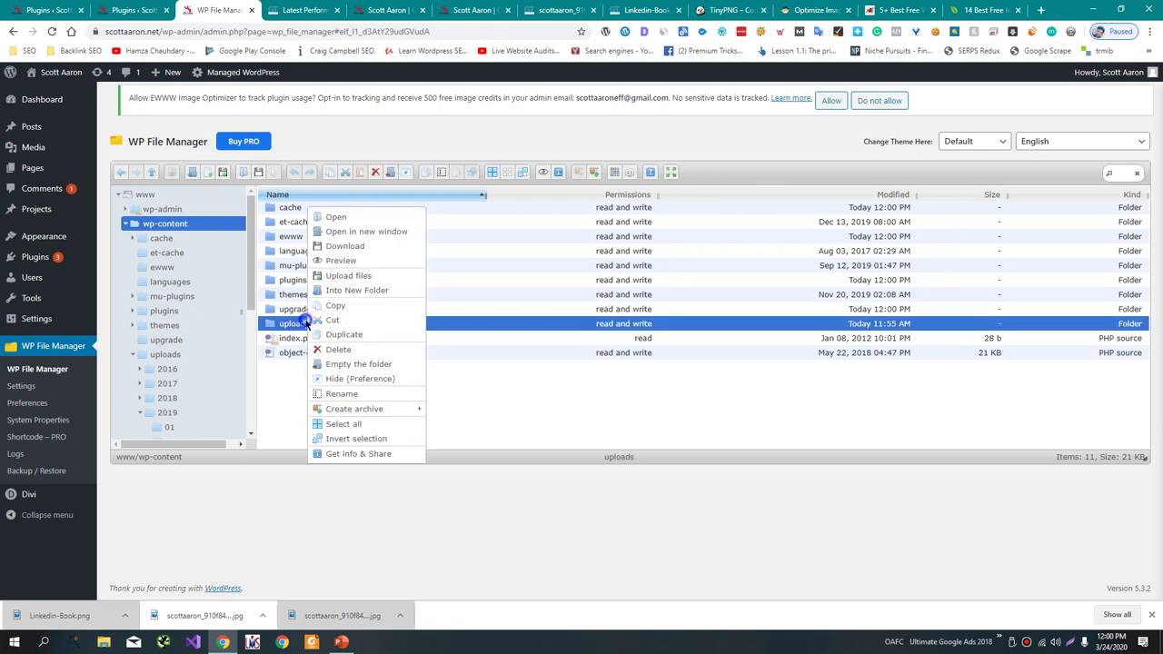
click(449, 453)
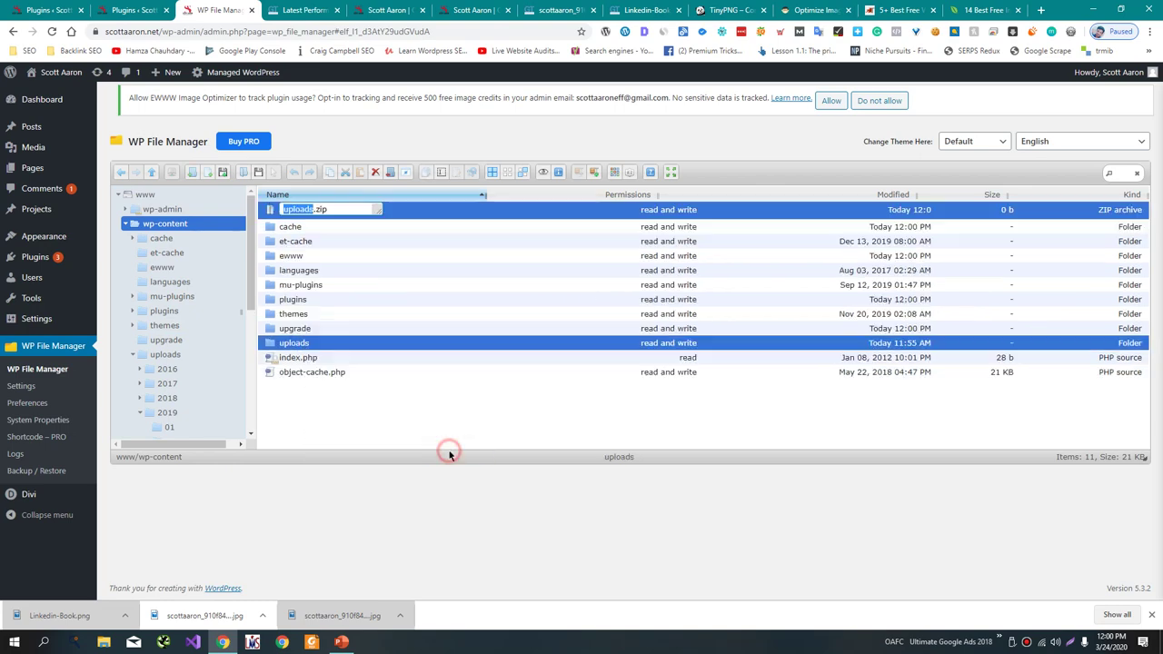
key(Return)
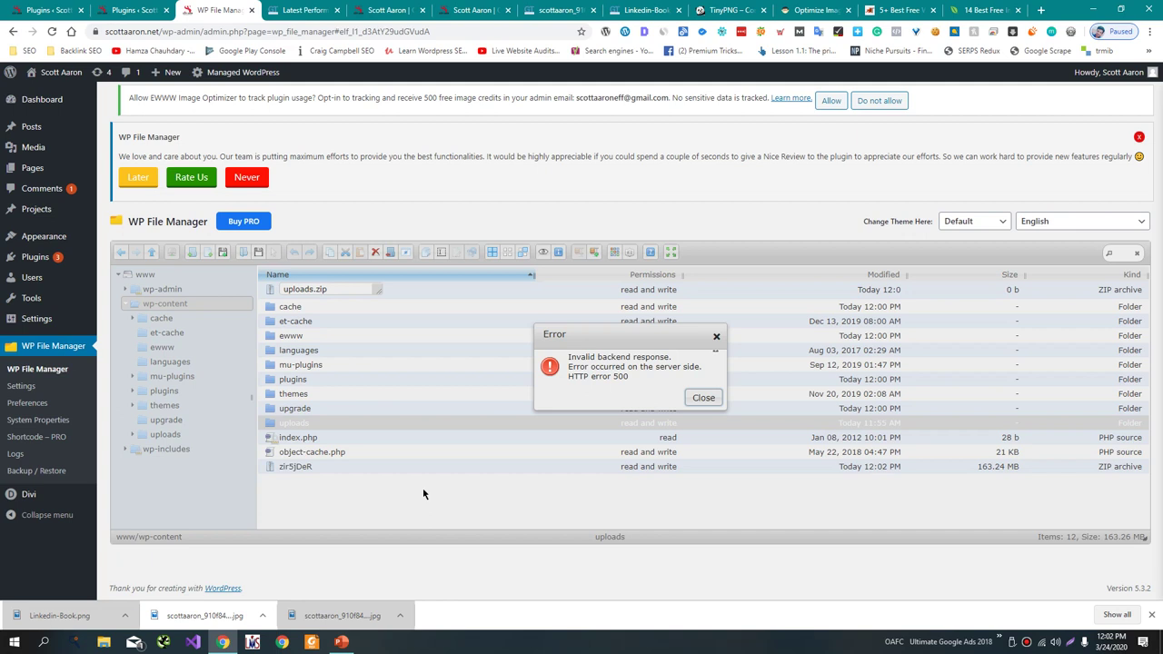
click(717, 342)
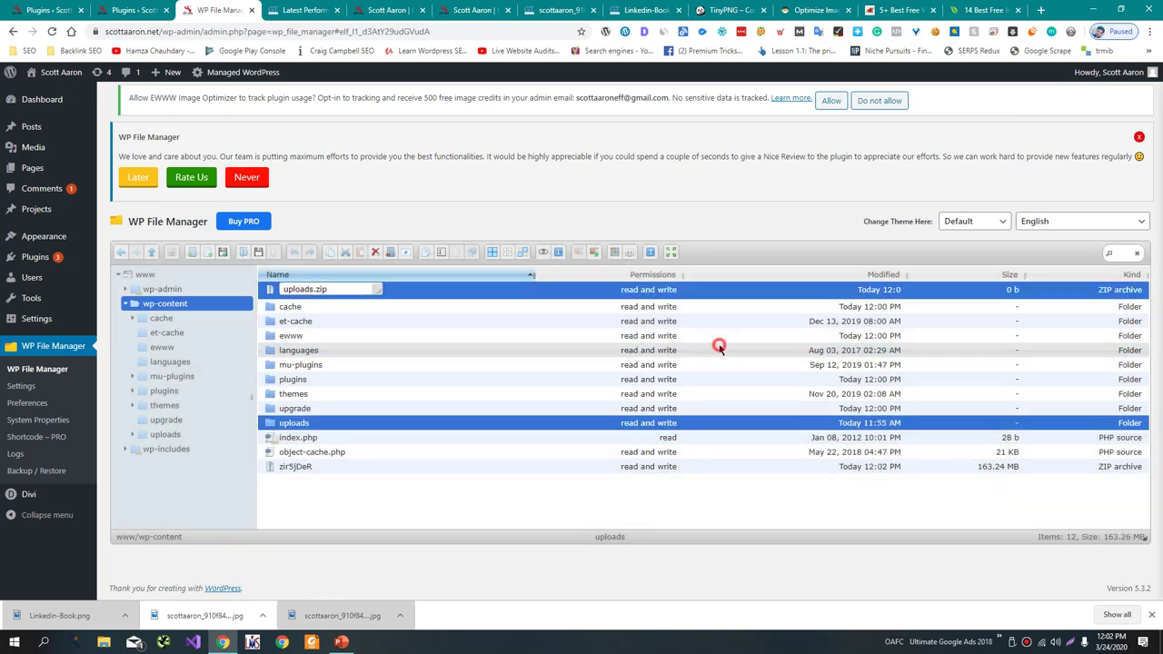
click(588, 529)
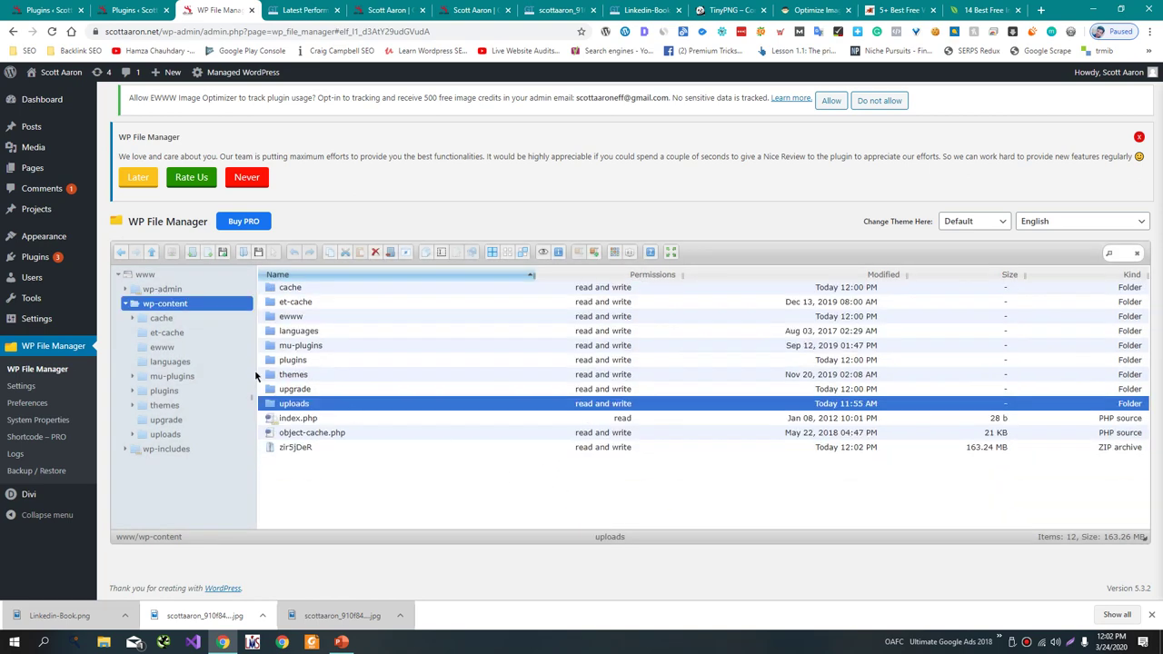
- Search WordPress's new plugins for "Updraft", and install and activate UpdraftPlus WordPress Backup Plugin
mouse_move(82, 263)
middle_click(114, 280)
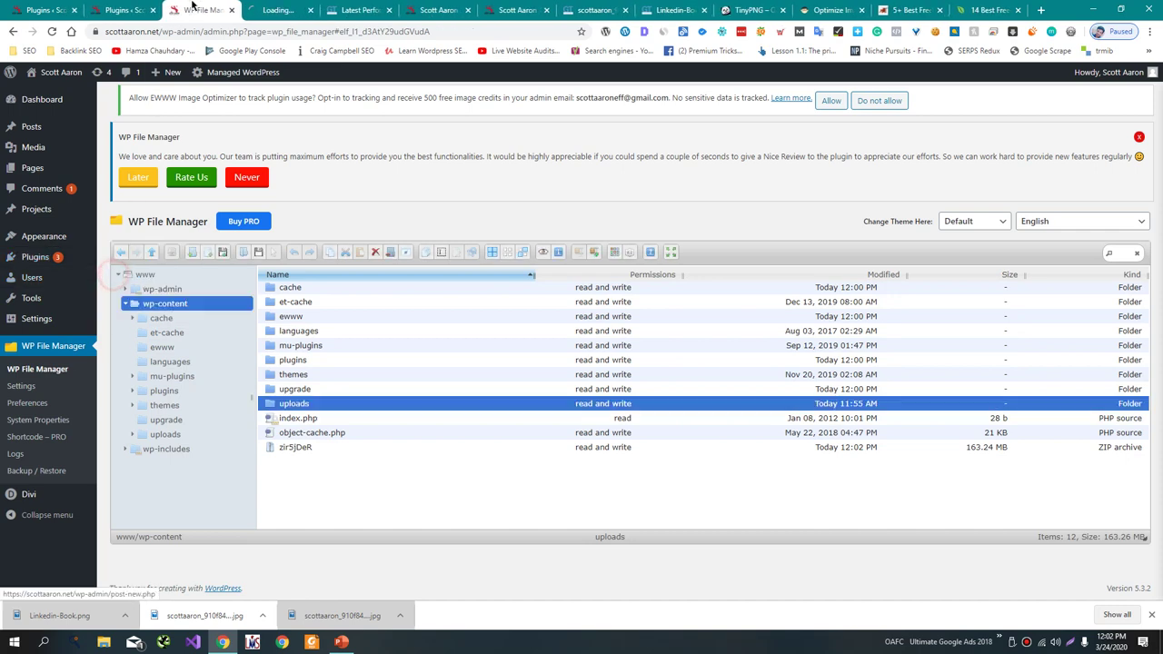
click(283, 10)
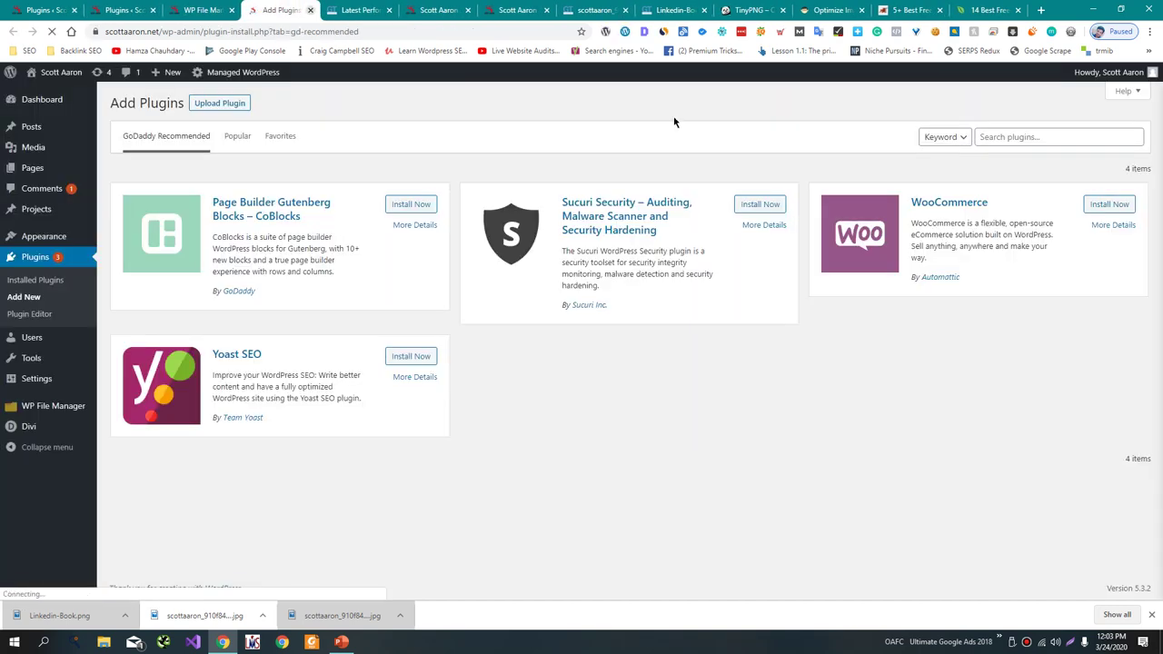
click(1057, 143)
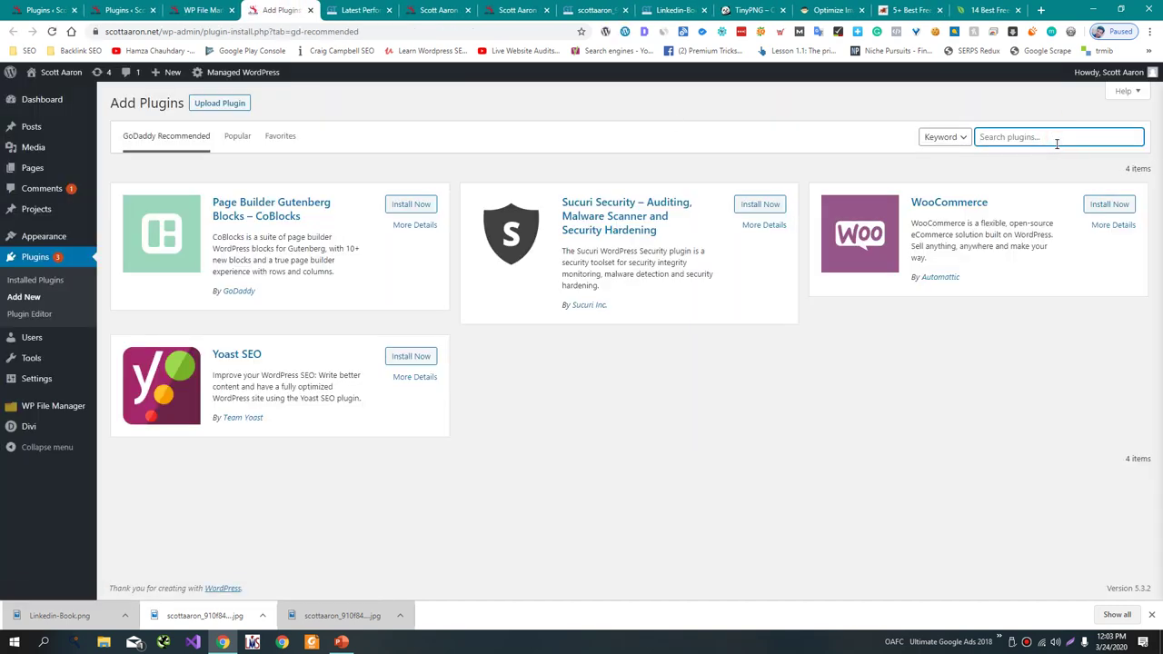
text(Updraft)
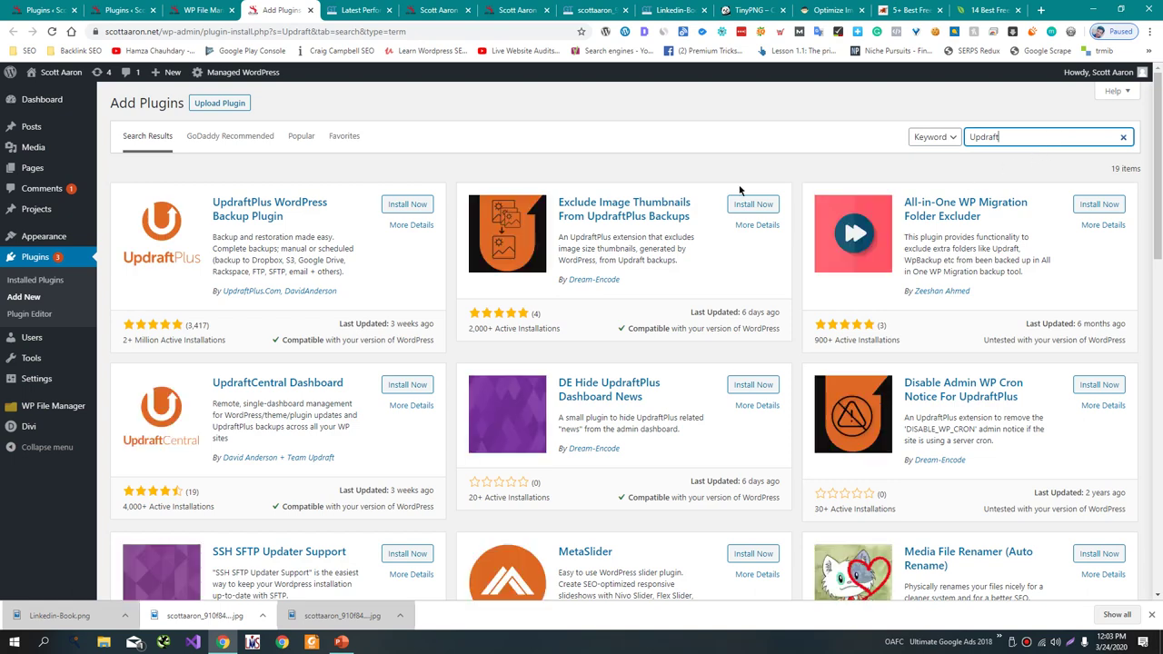
click(396, 208)
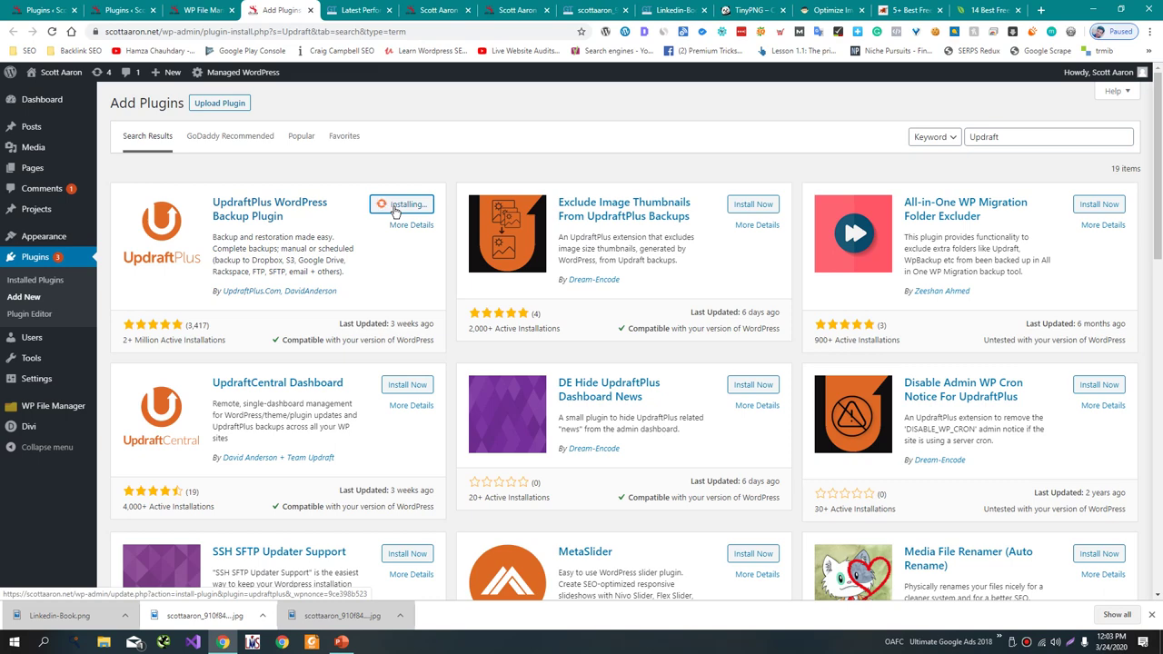
click(412, 204)
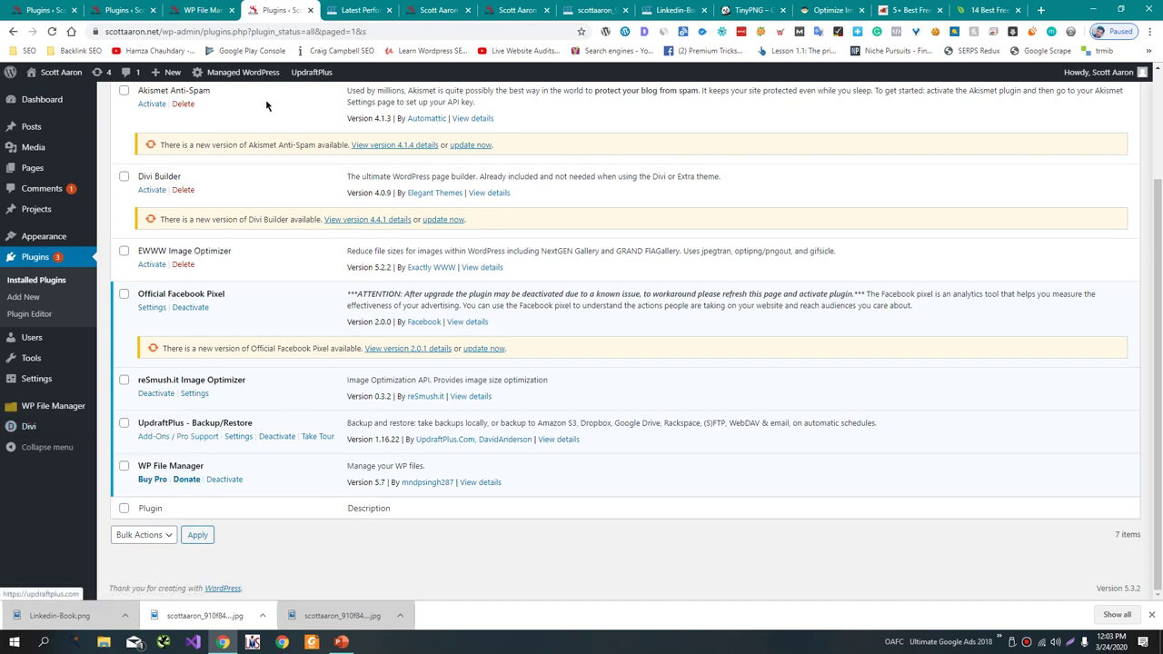
- Run an UpdraftPlus backup of the uploads only, excluding the database, plugins, themes and other wp-content directories
mouse_move(307, 69)
click(309, 95)
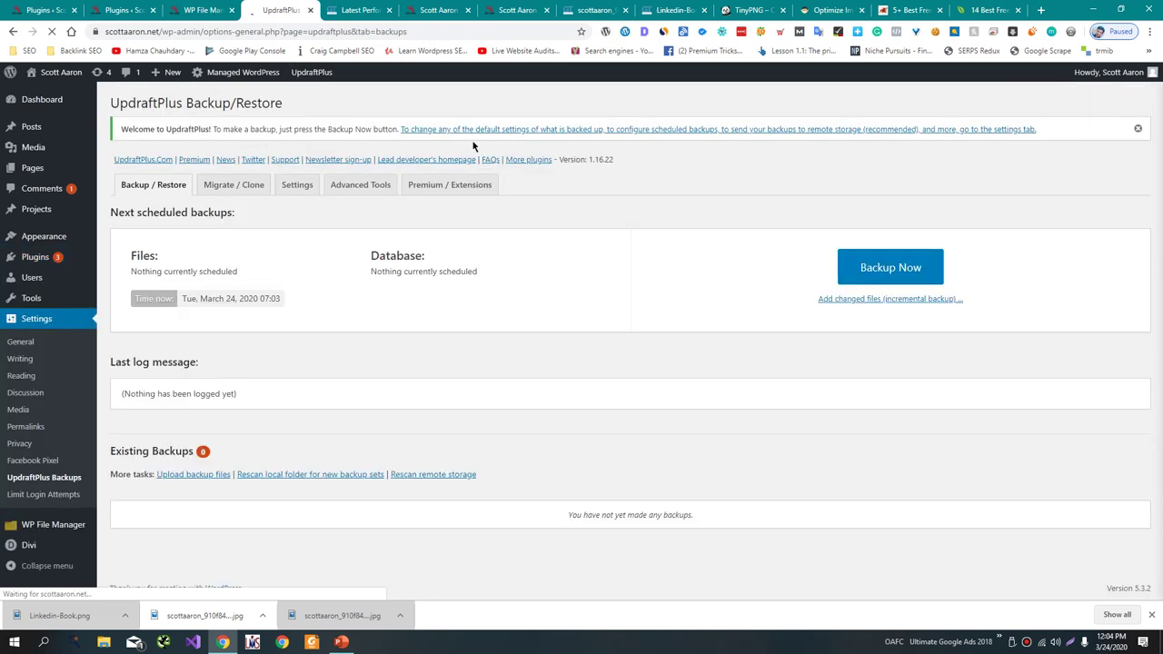
click(883, 271)
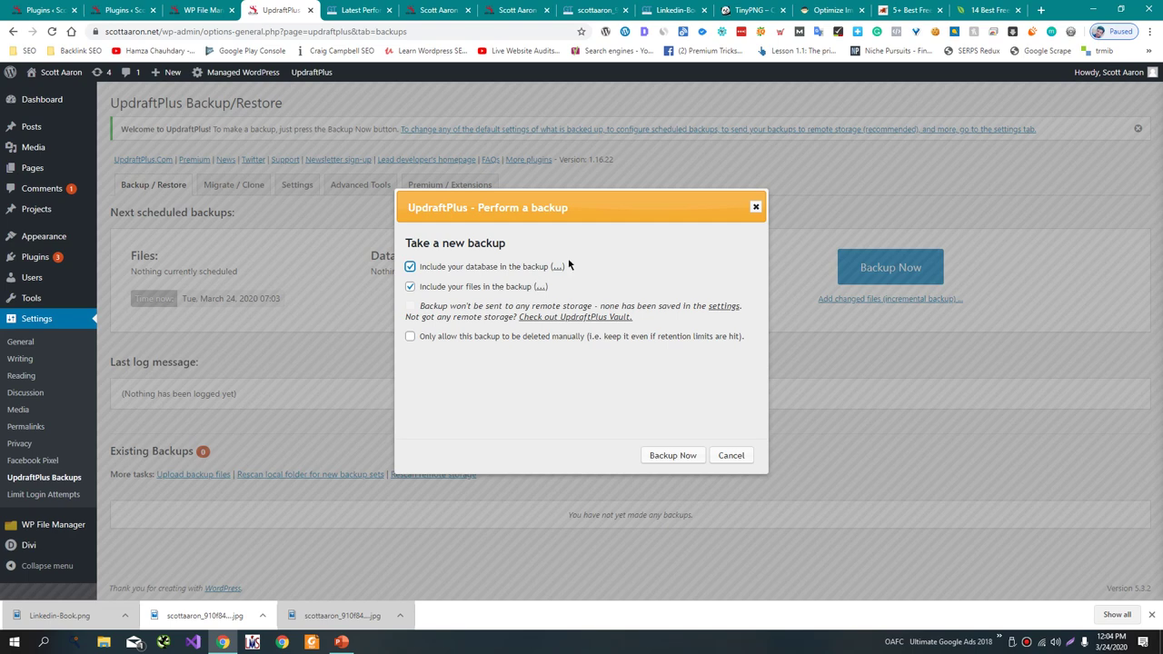
click(443, 264)
click(539, 286)
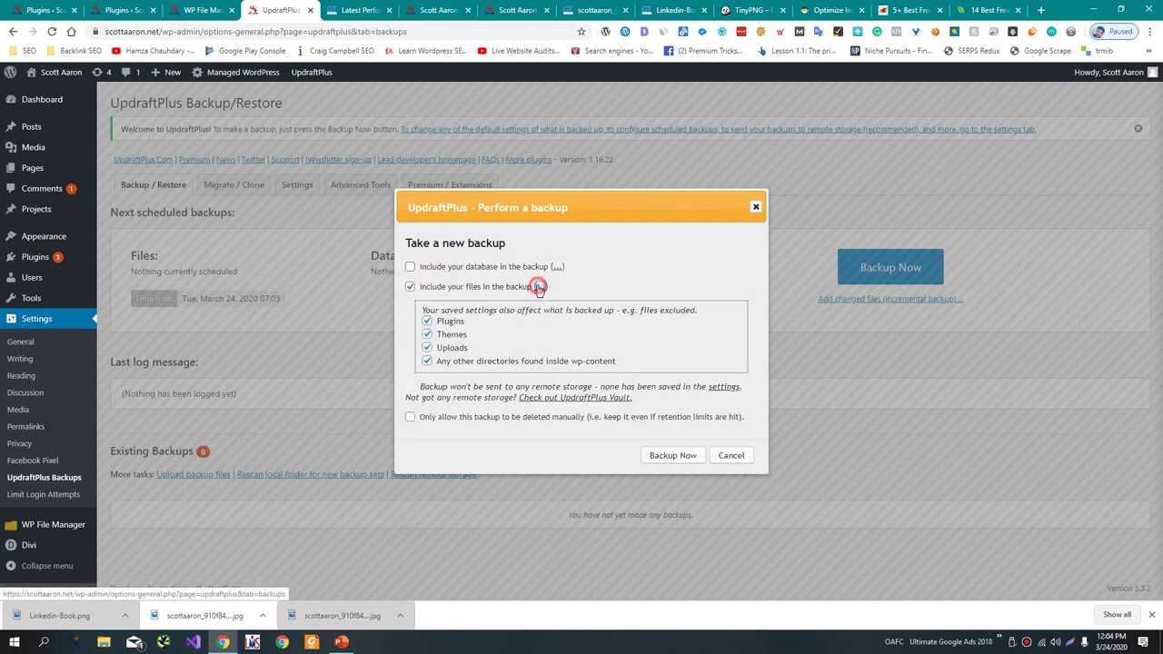
click(454, 335)
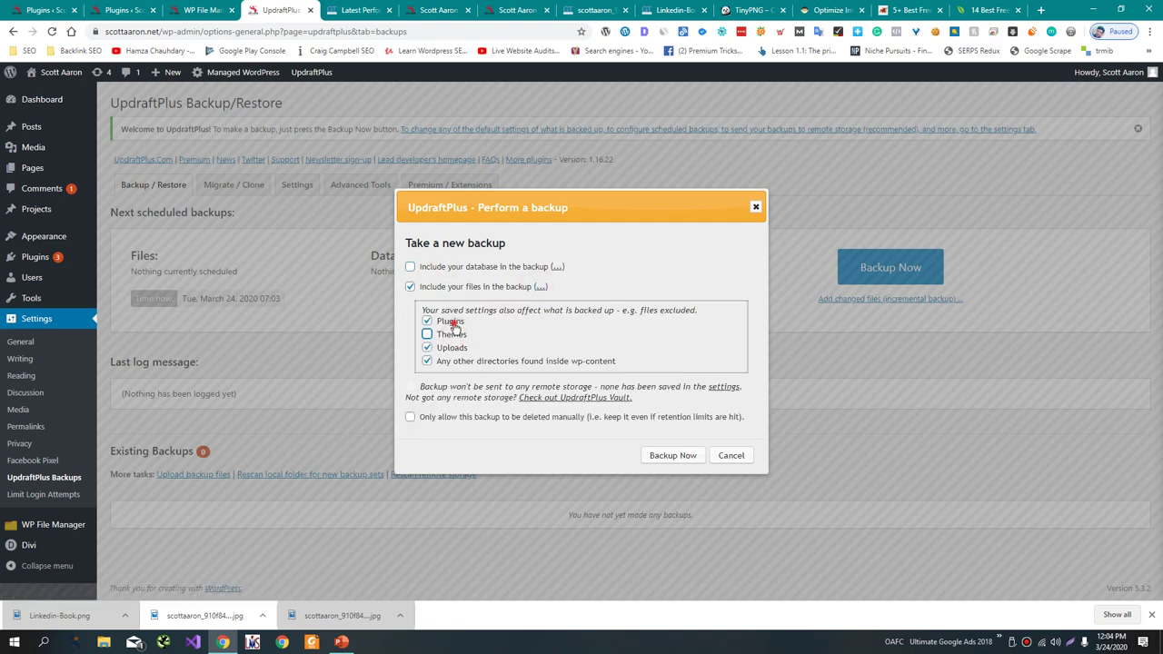
click(451, 321)
click(453, 362)
click(672, 455)
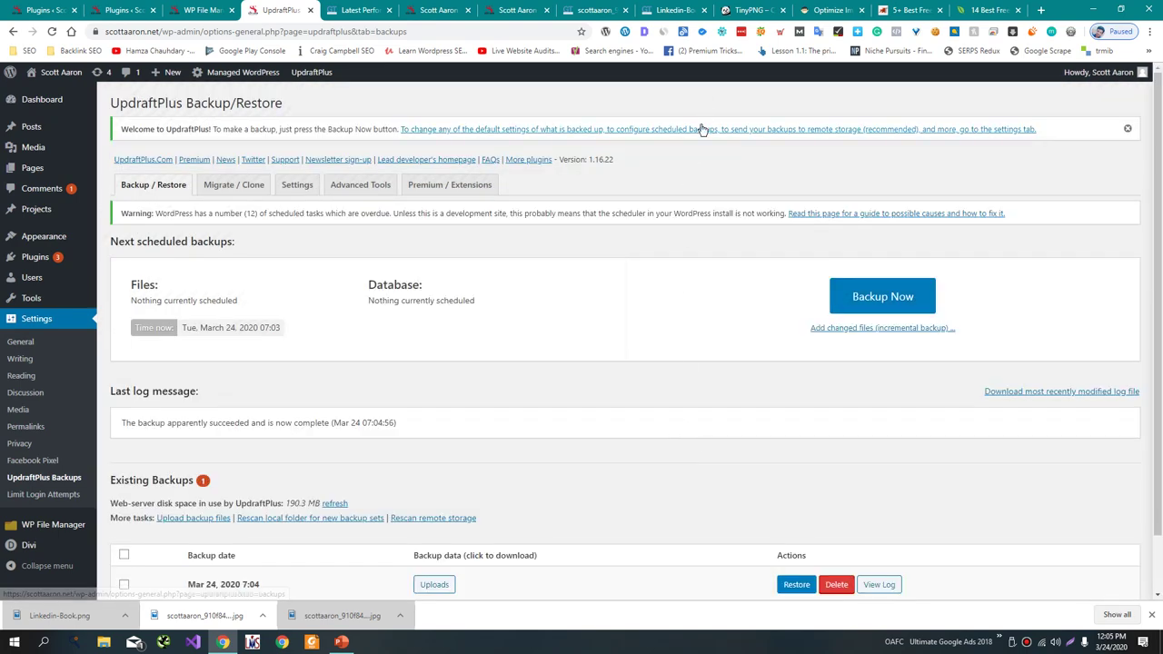
scroll(700, 129, down, 2)
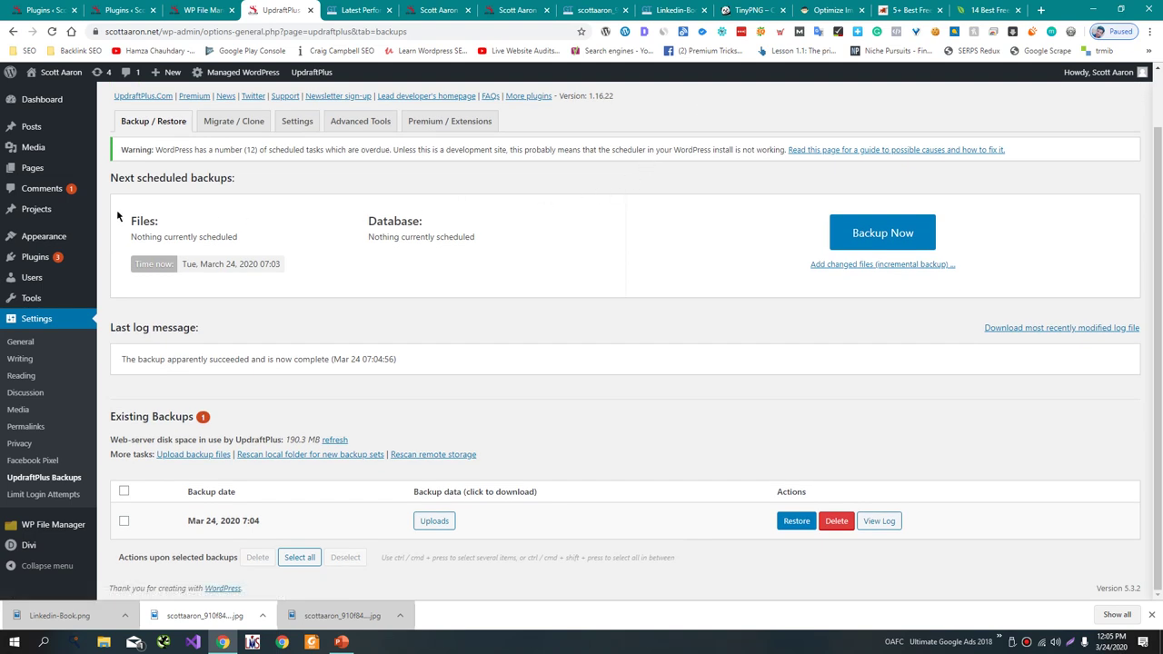
scroll(116, 215, up, 2)
- Run reSmush.it's optimization on all unoptimized pictures in the media library
mouse_move(34, 300)
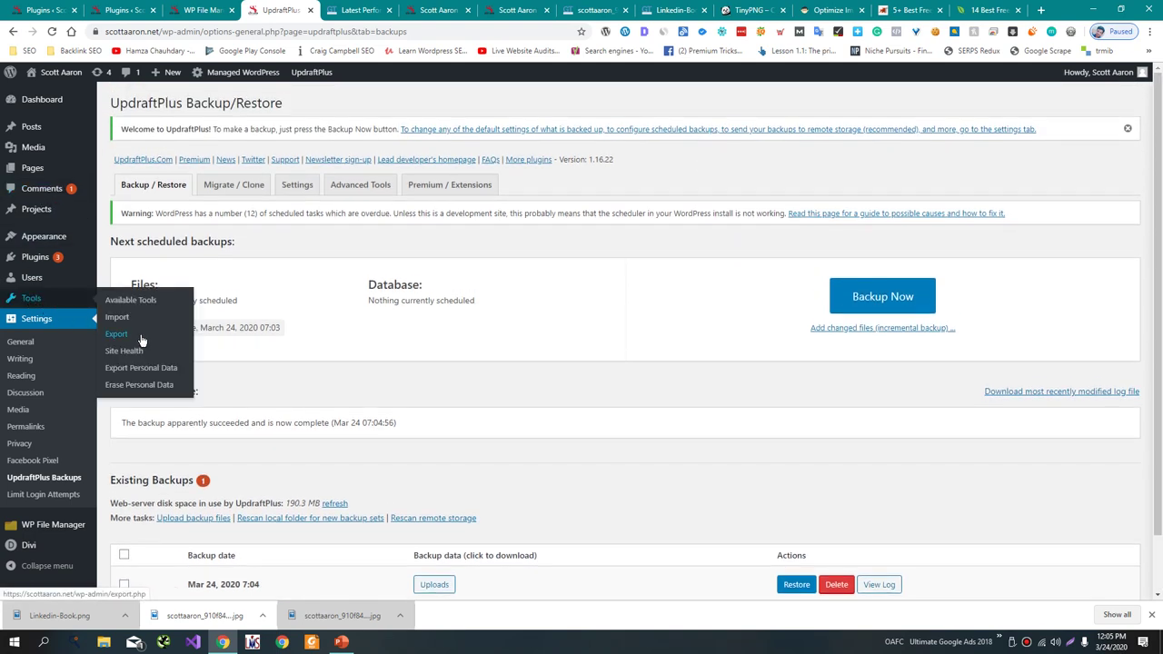
mouse_move(47, 147)
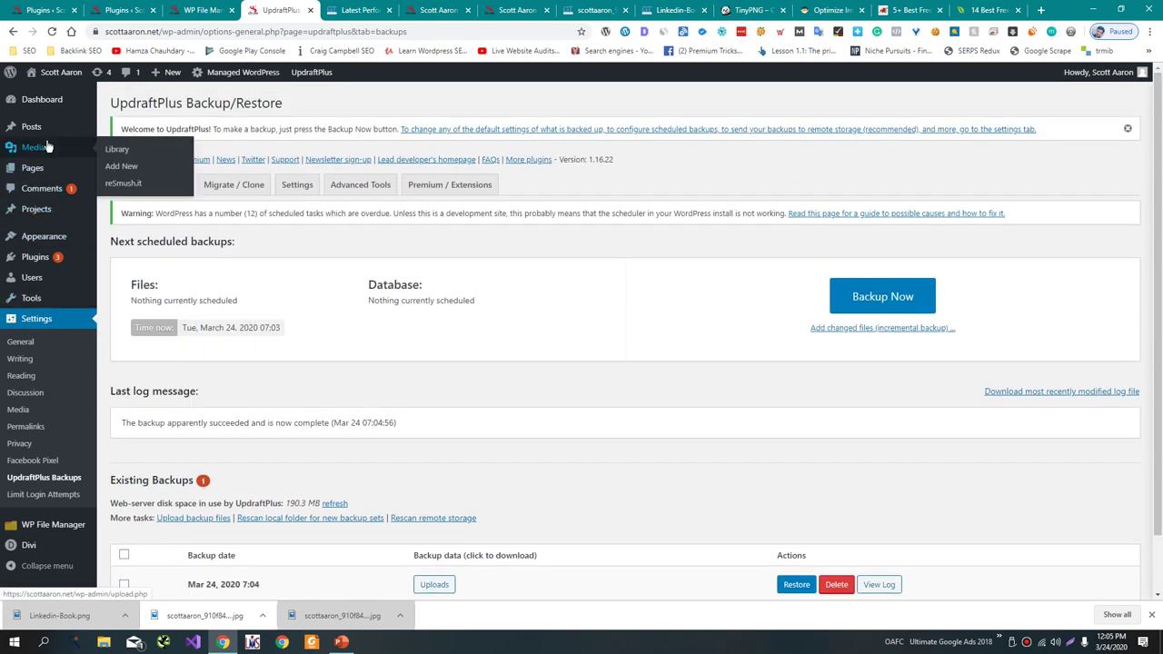
click(164, 189)
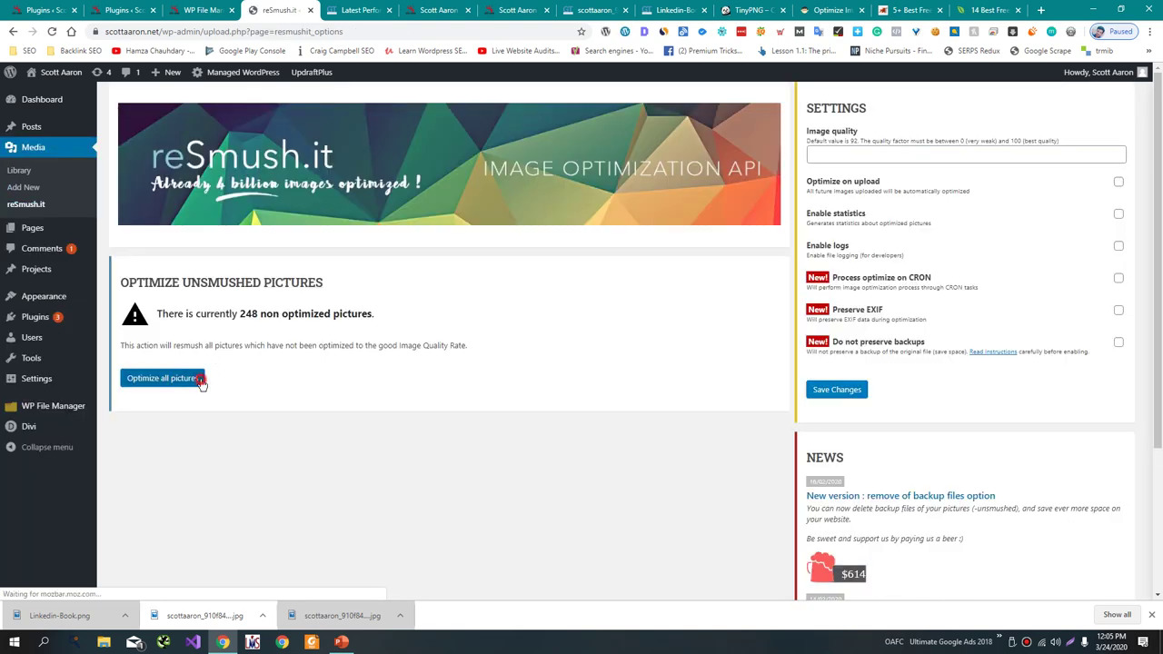
click(200, 378)
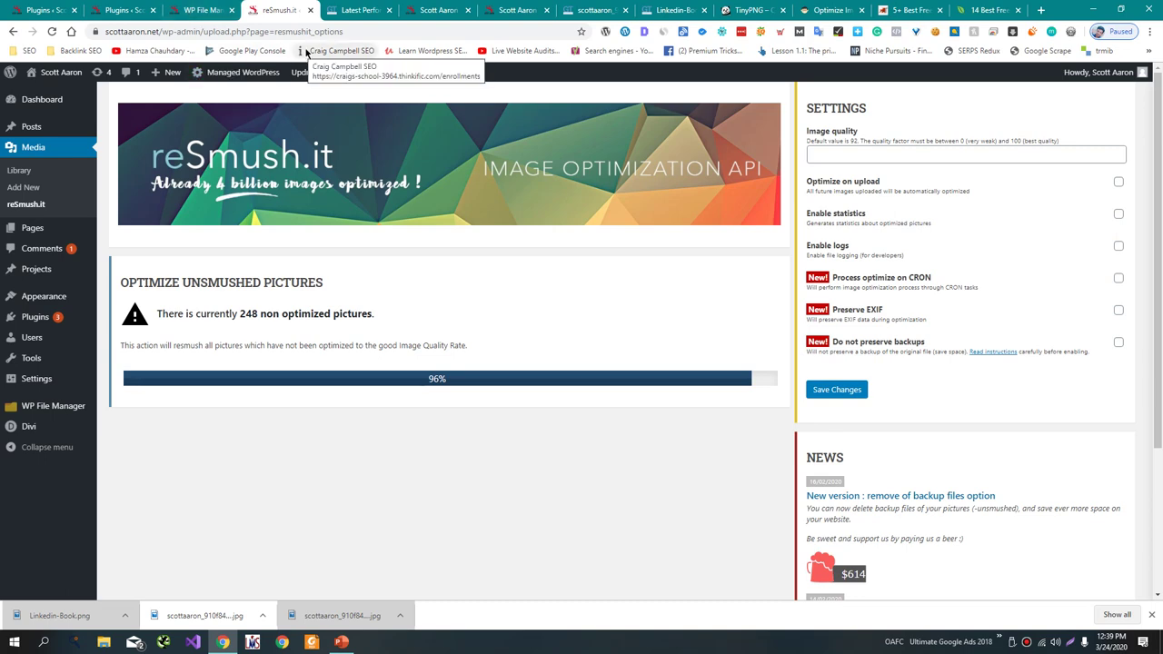
- Go back to the site's GTmetrix performance report and re-test the homepage
click(359, 10)
scroll(351, 171, up, 2)
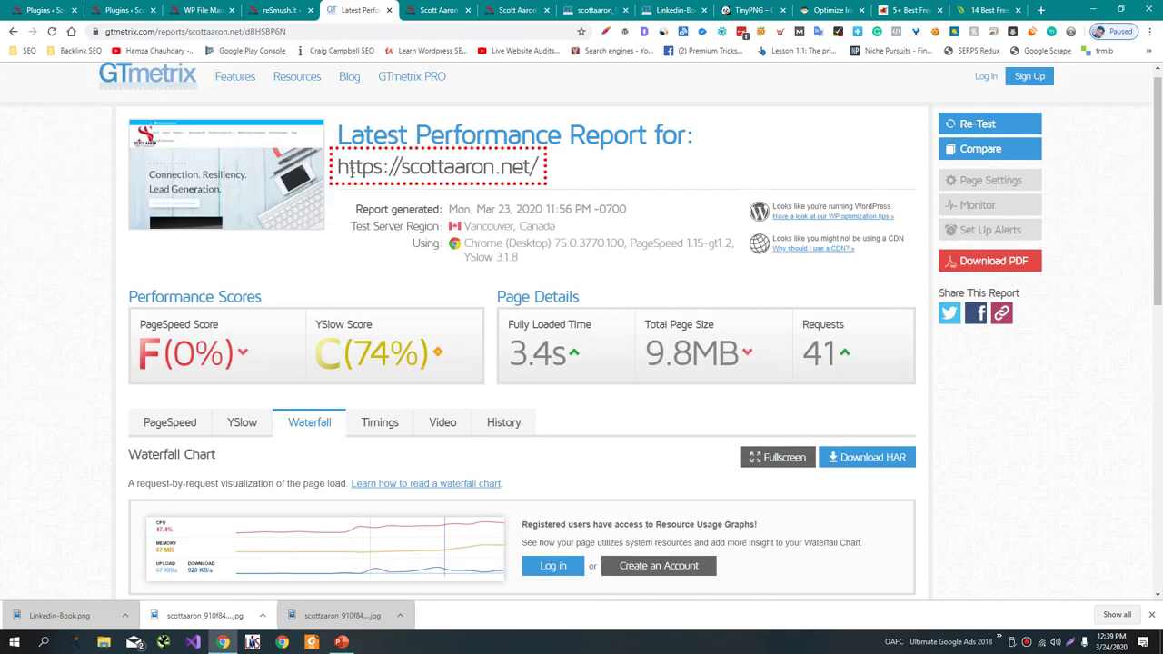
click(1022, 136)
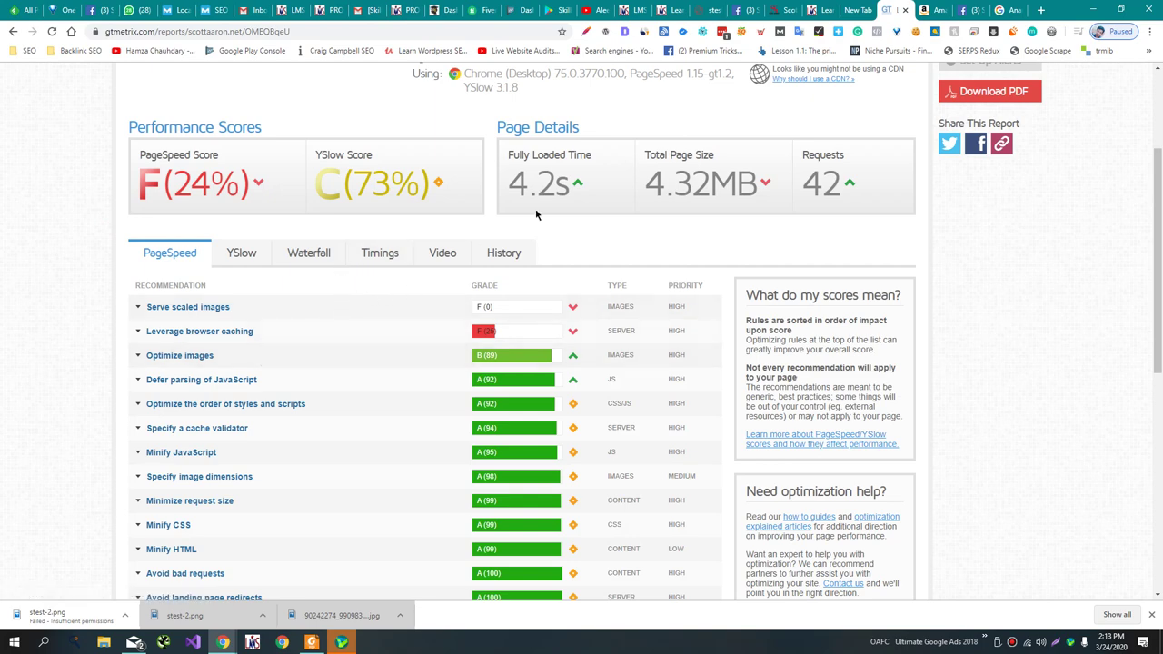
- Examine the new GTmetrix report's total page size and its waterfall requests, filtered to images and sorted by largest size
double_click(675, 172)
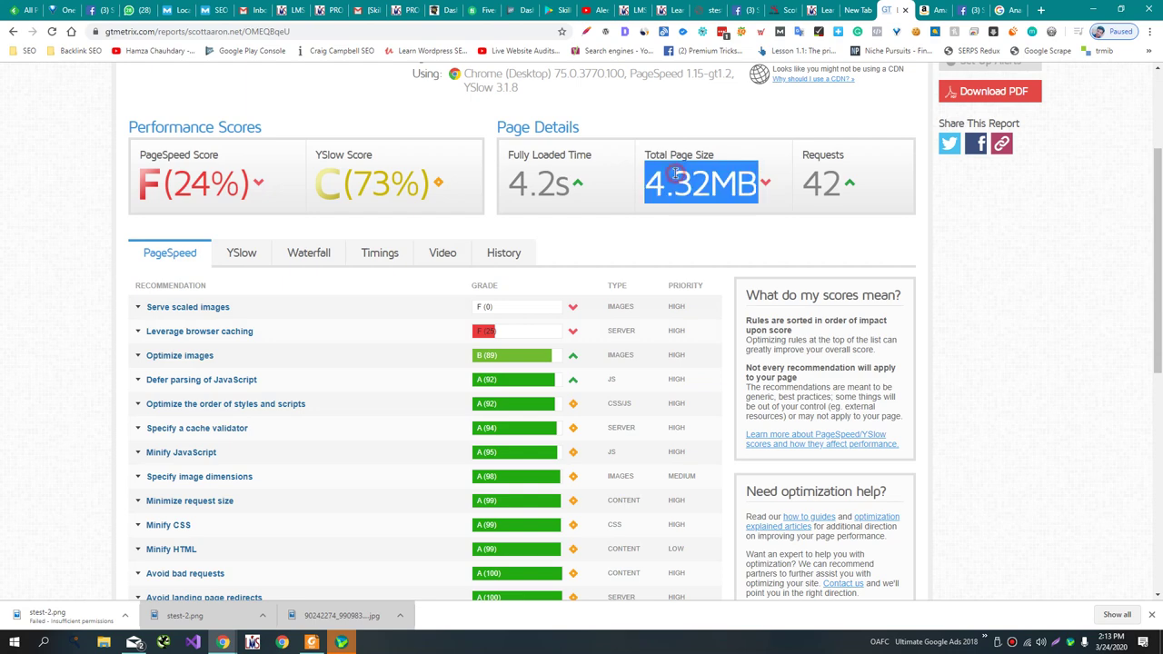
click(316, 259)
scroll(336, 302, down, 5)
click(377, 239)
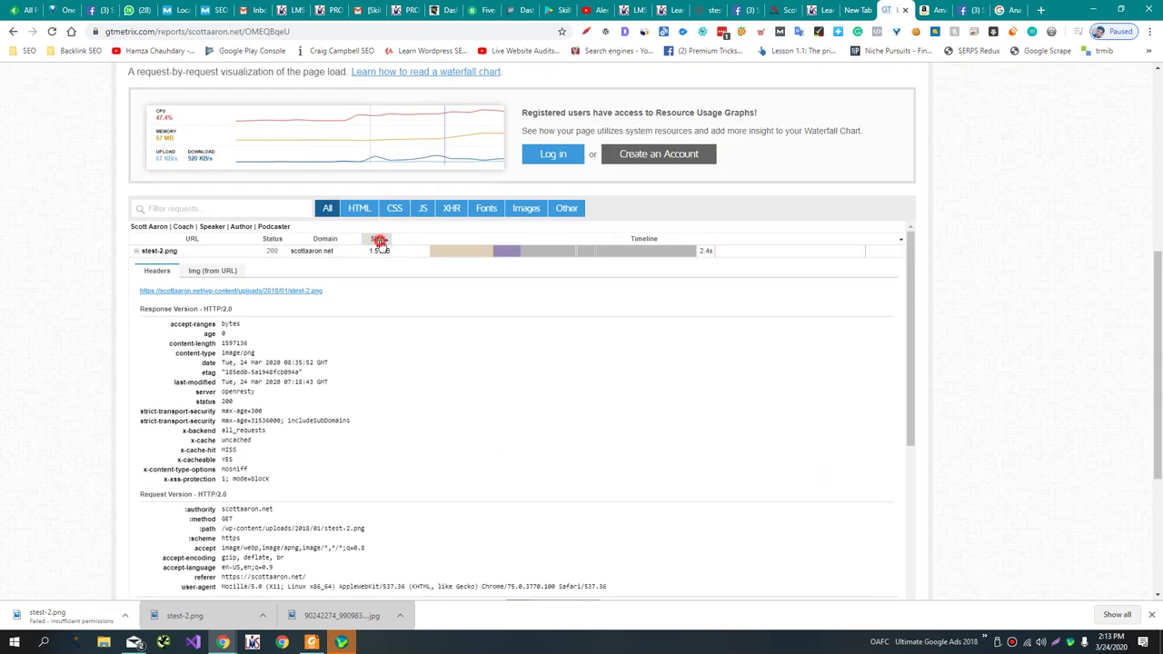
click(526, 208)
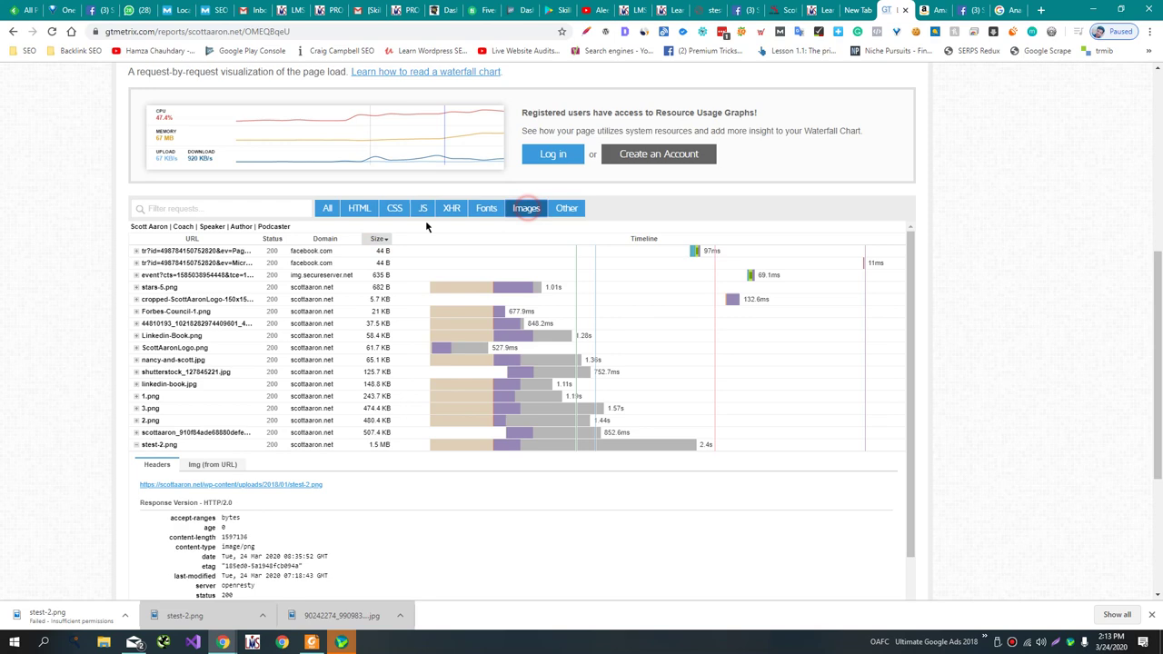
click(380, 240)
scroll(382, 272, down, 3)
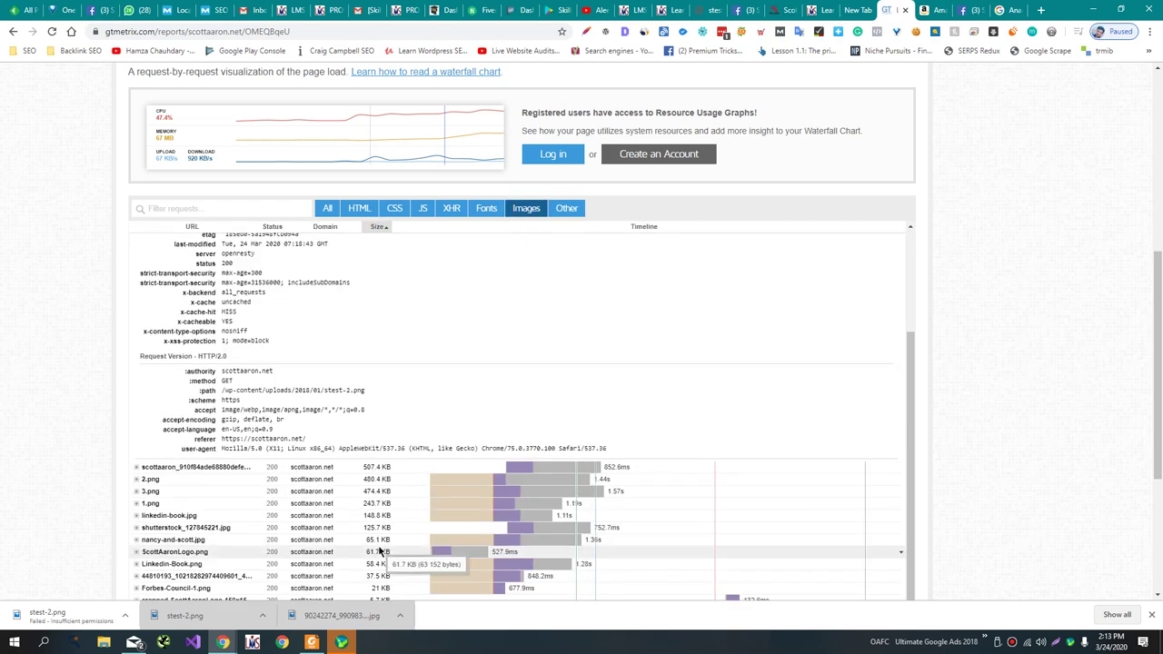
scroll(506, 350, up, 3)
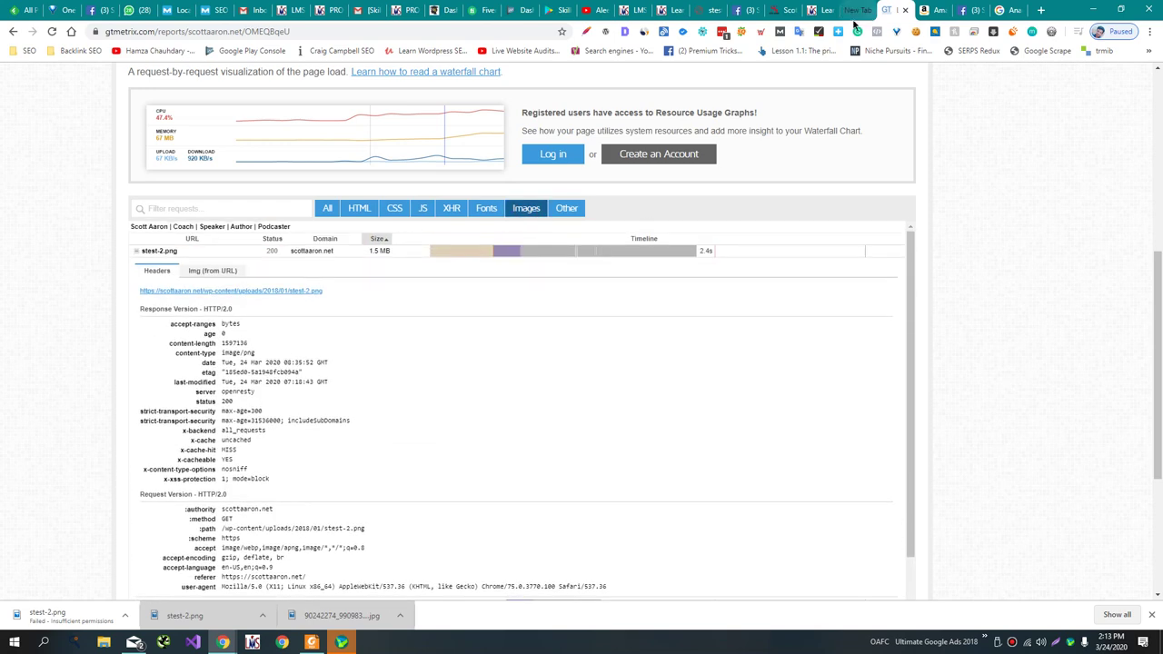
click(789, 318)
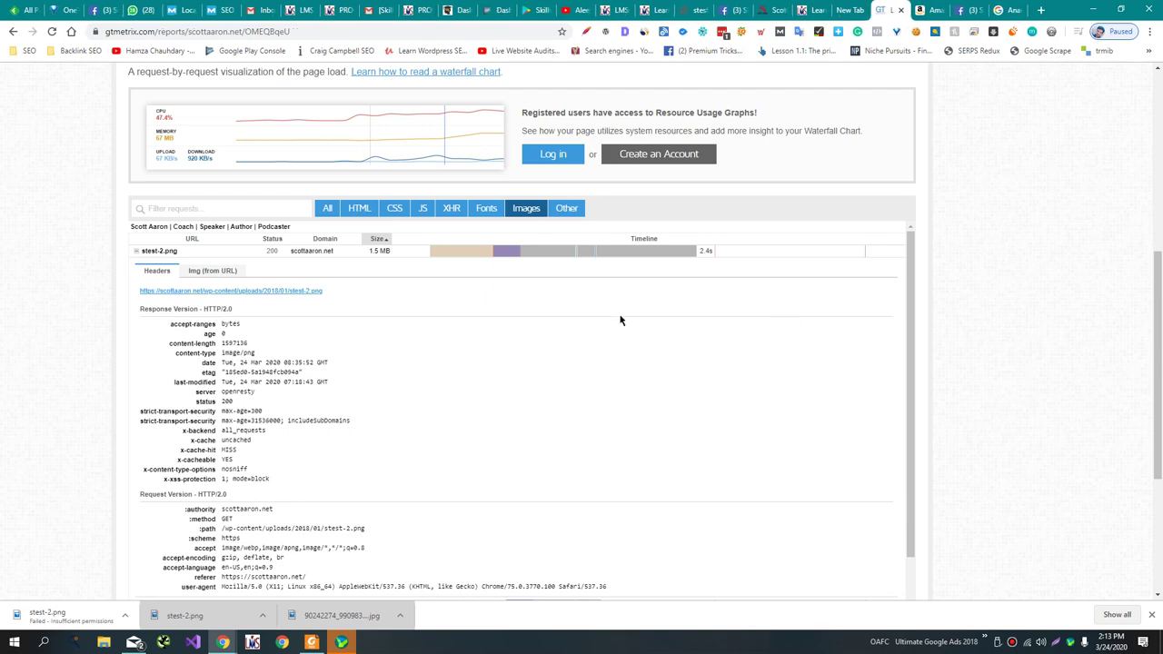
scroll(620, 320, down, 3)
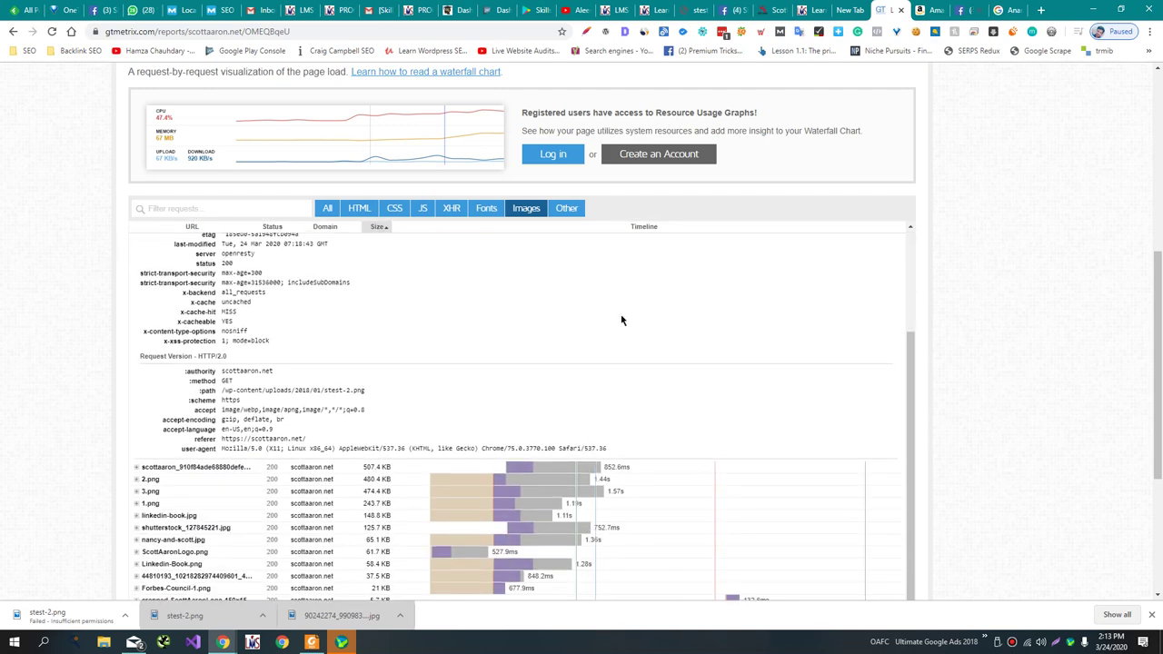